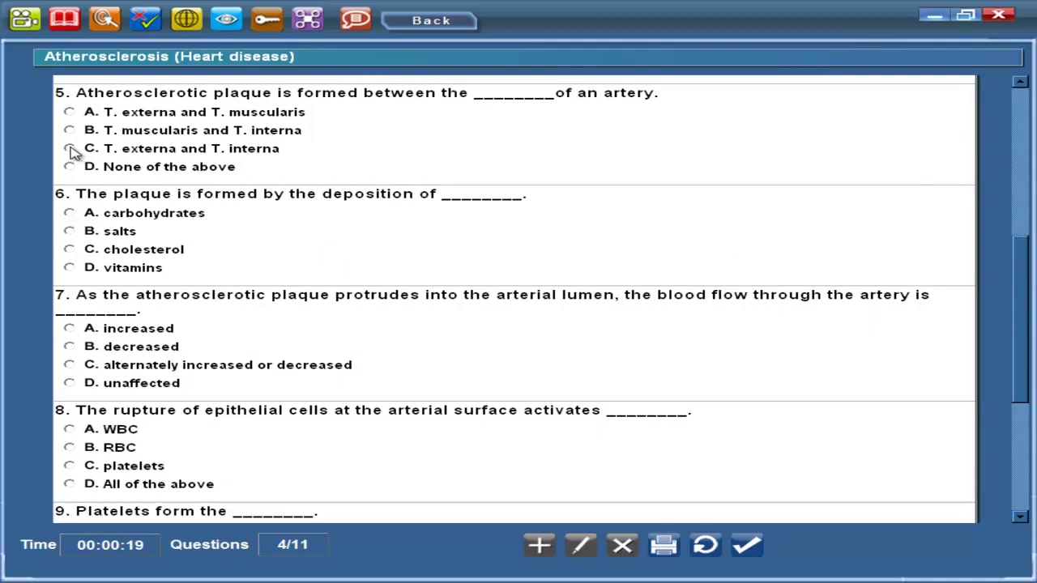
Answer questions 6–10: vitamins, decreased, platelets, antibodies and chromosome
click(71, 269)
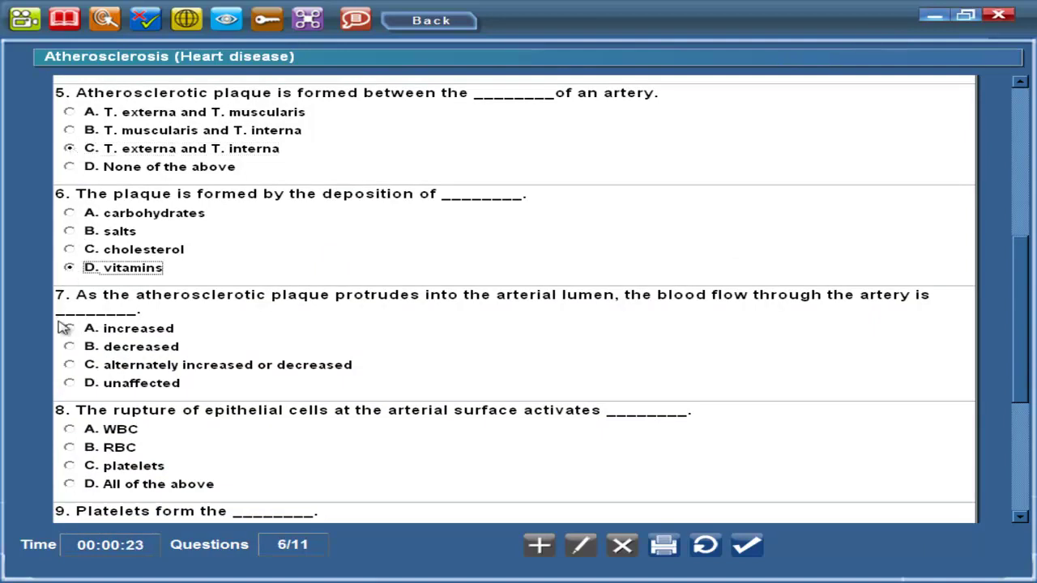
click(72, 350)
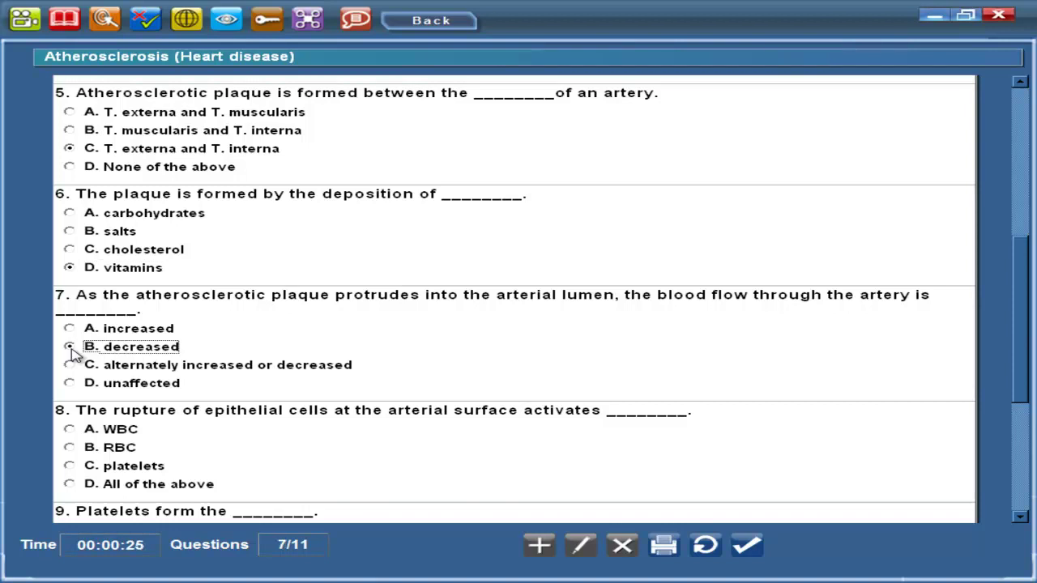
click(70, 468)
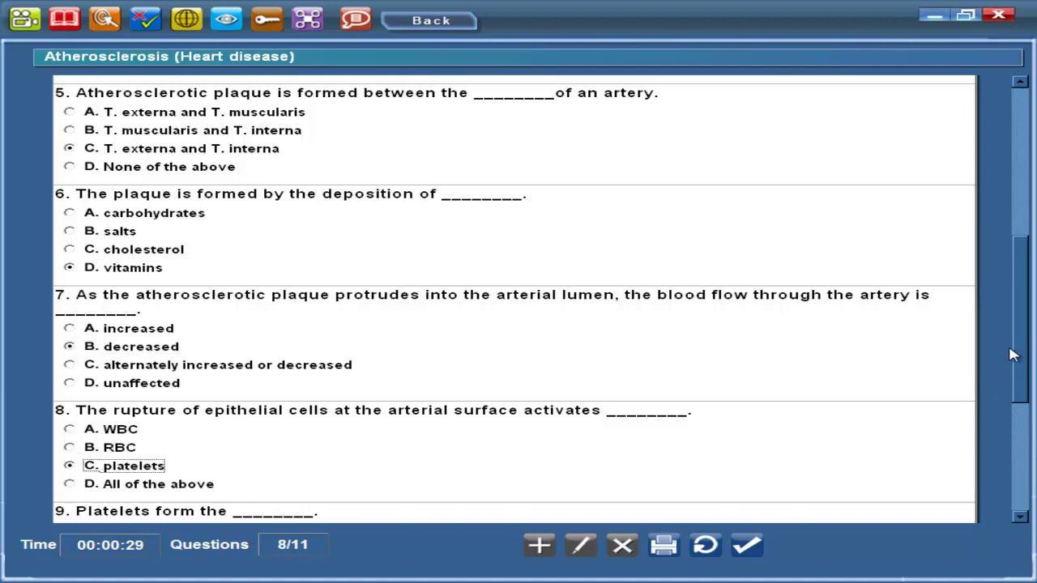
drag(1018, 337, 1021, 424)
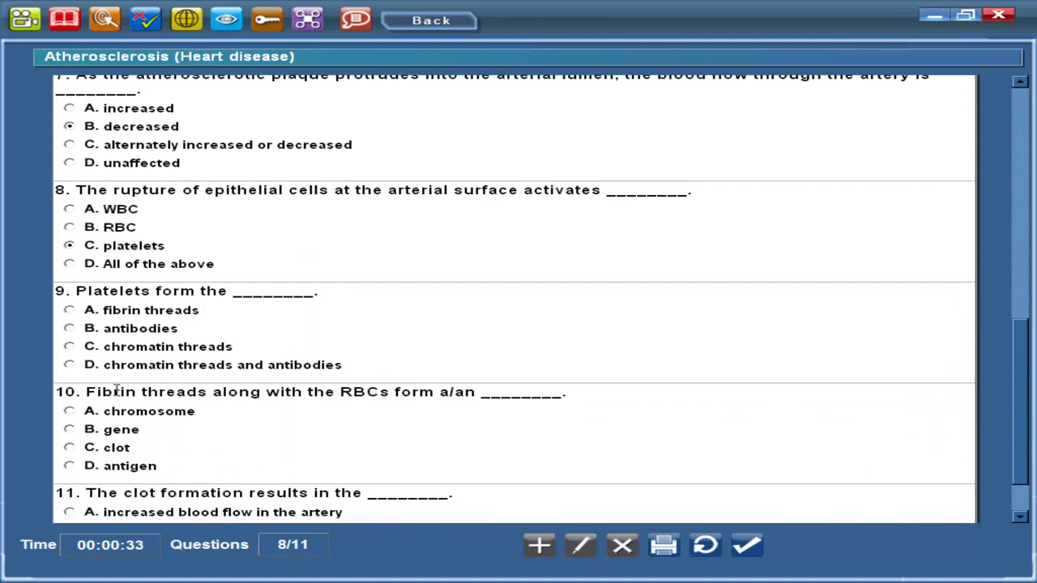
click(69, 329)
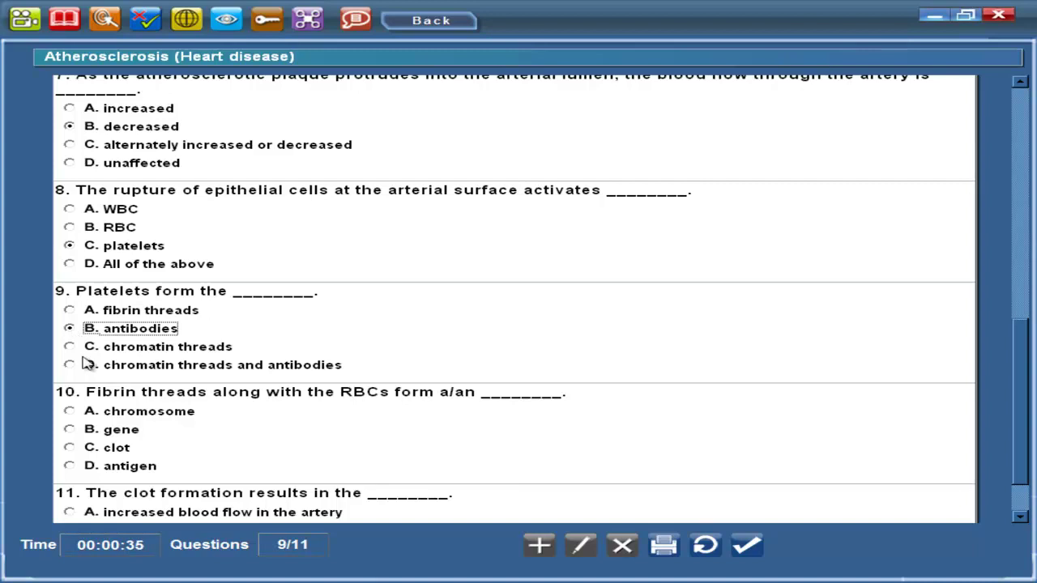
click(70, 412)
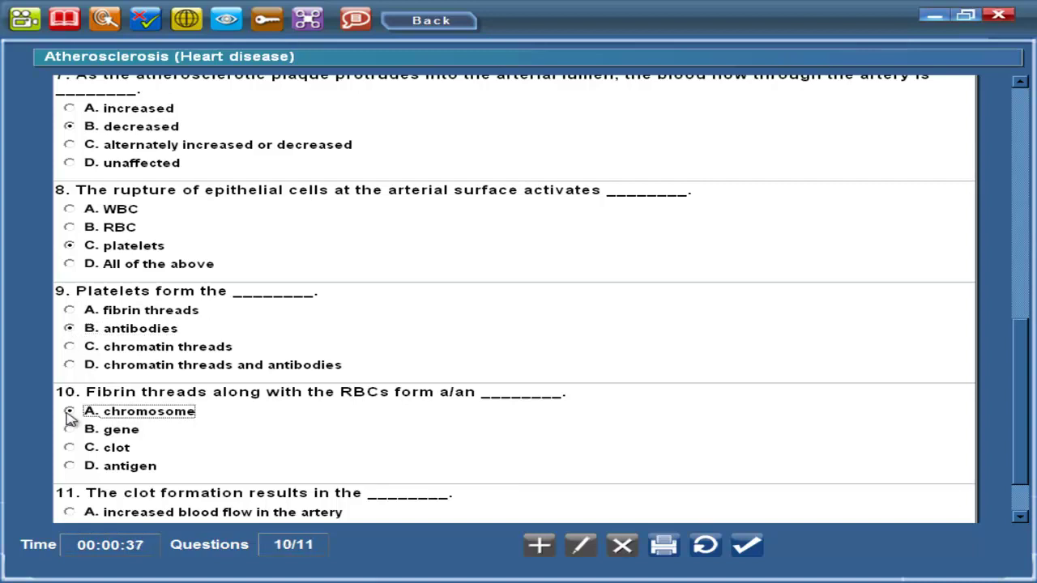
Answer question 11 with 'blockage of the artery' and submit the quiz for marking
click(1021, 391)
drag(1021, 392, 1021, 421)
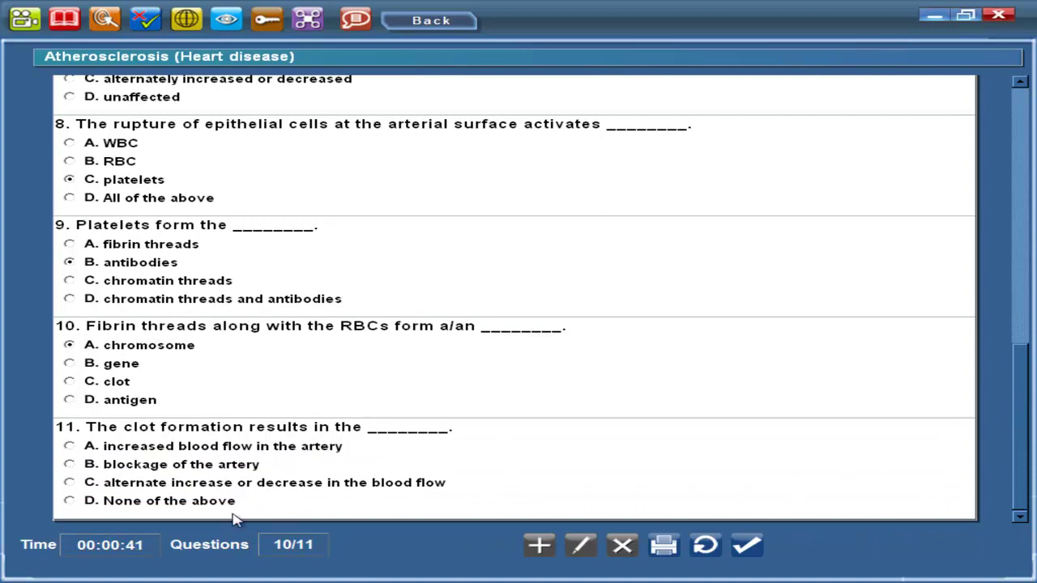
click(70, 466)
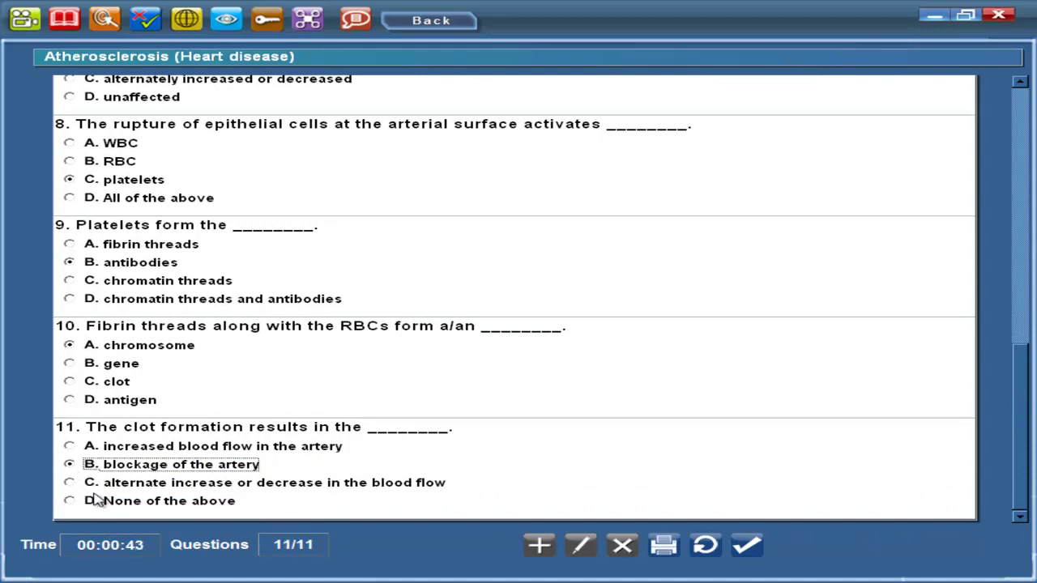
click(744, 559)
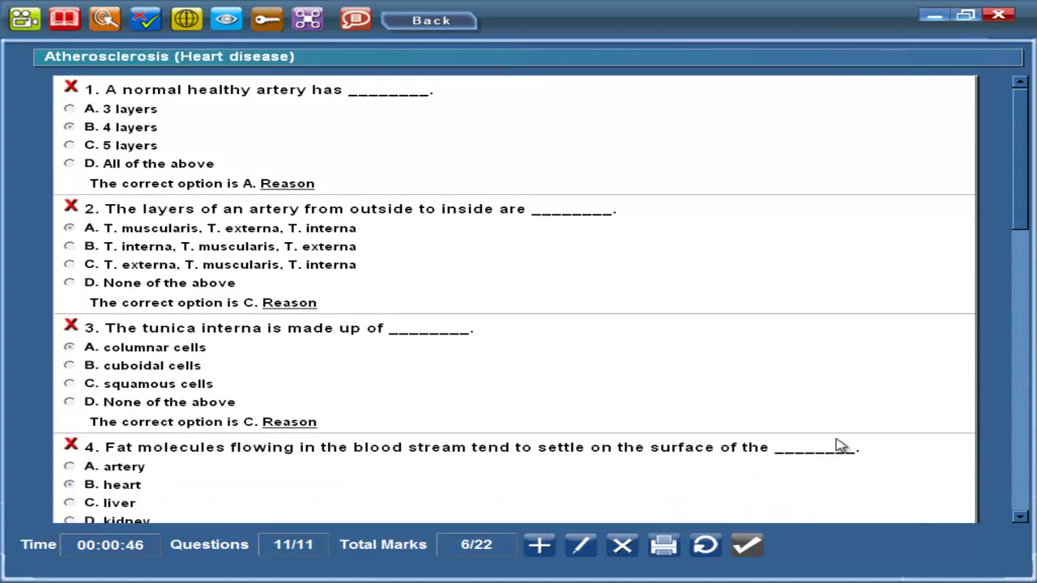
Review the marked answers, then reset the quiz to a blank 0/11 attempt
drag(1022, 193, 1004, 474)
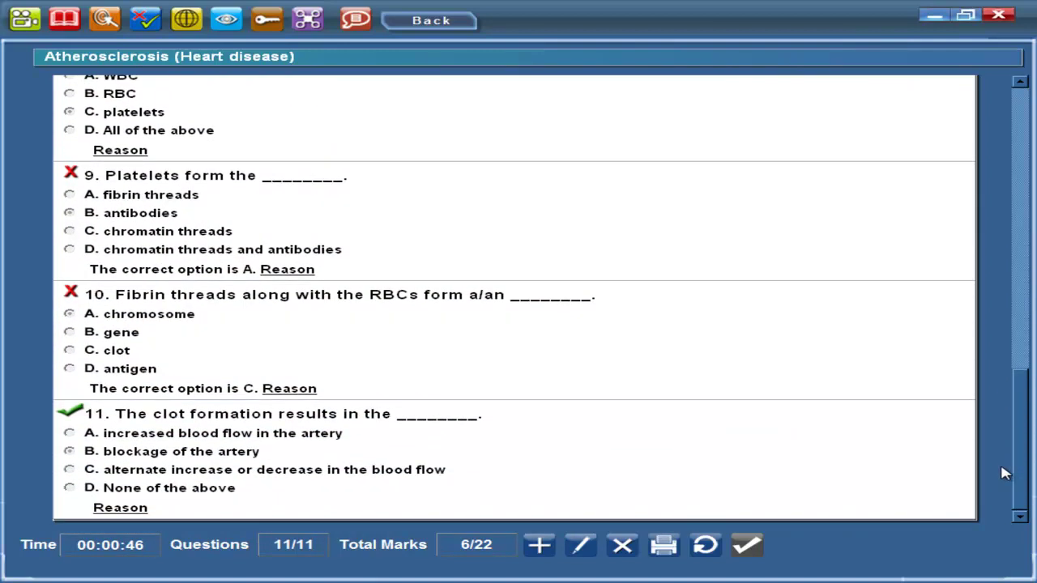
click(707, 547)
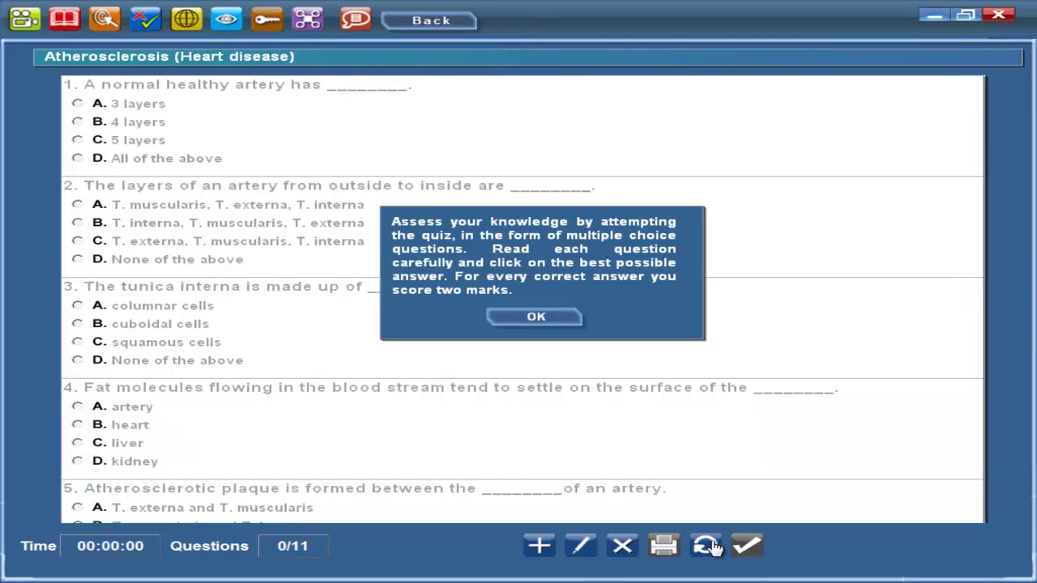
Start a new question and unlock question adding with the password
click(541, 545)
click(522, 285)
text(a)
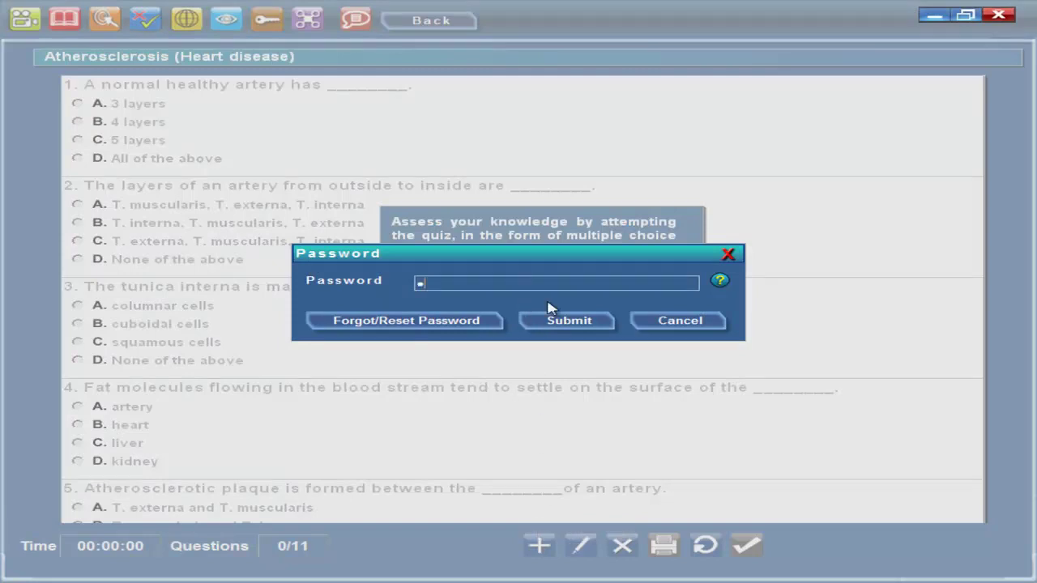
click(569, 321)
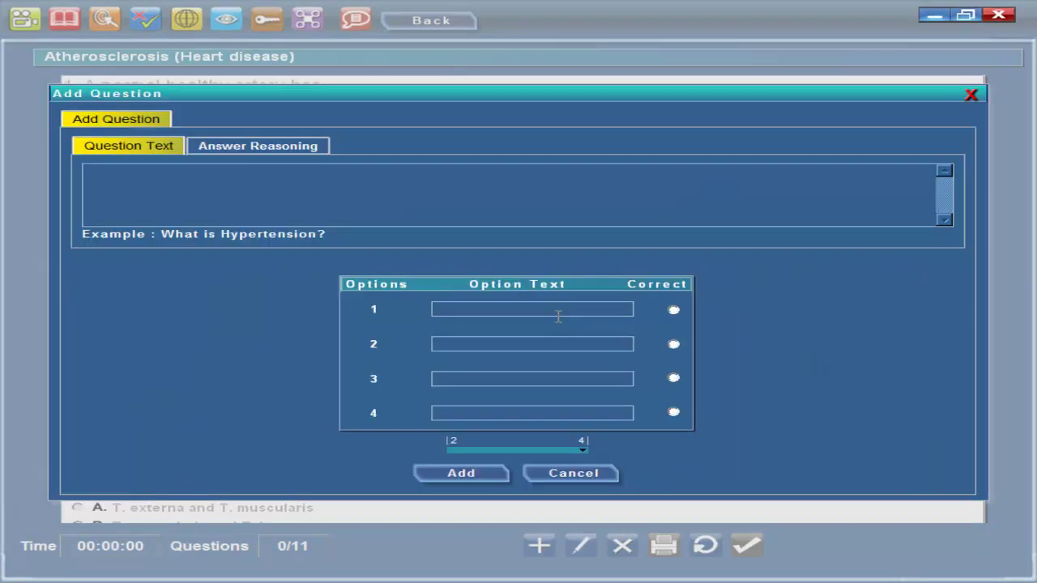
Enter the question 'What is Eureka?' and set four answer options
click(444, 181)
text(What is Eureka)
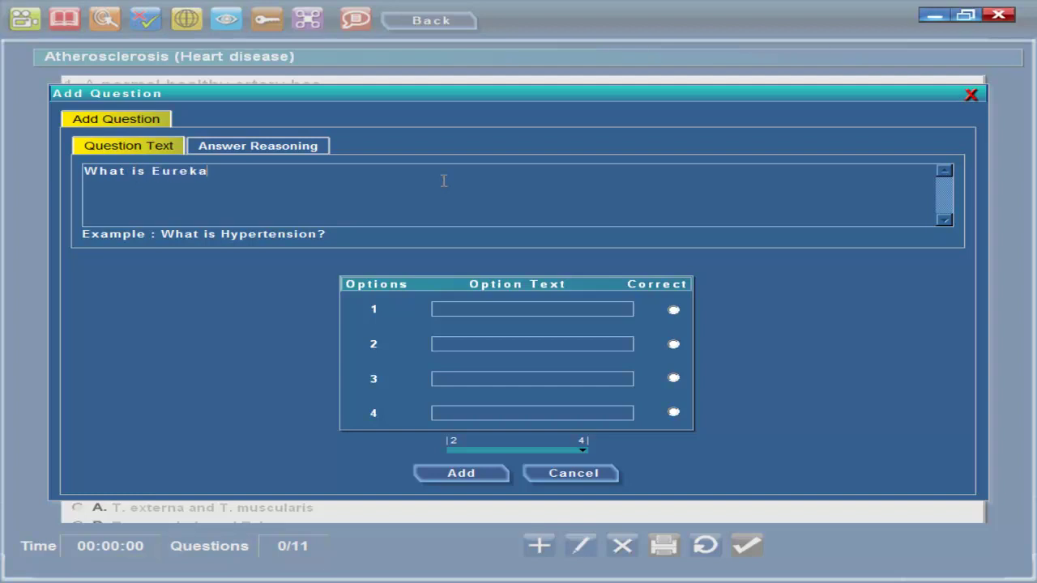
text(?)
click(521, 452)
drag(523, 456, 580, 456)
Fill in the four options and mark option 3, 'Eureka Educational software', correct
text(Eureka is Software)
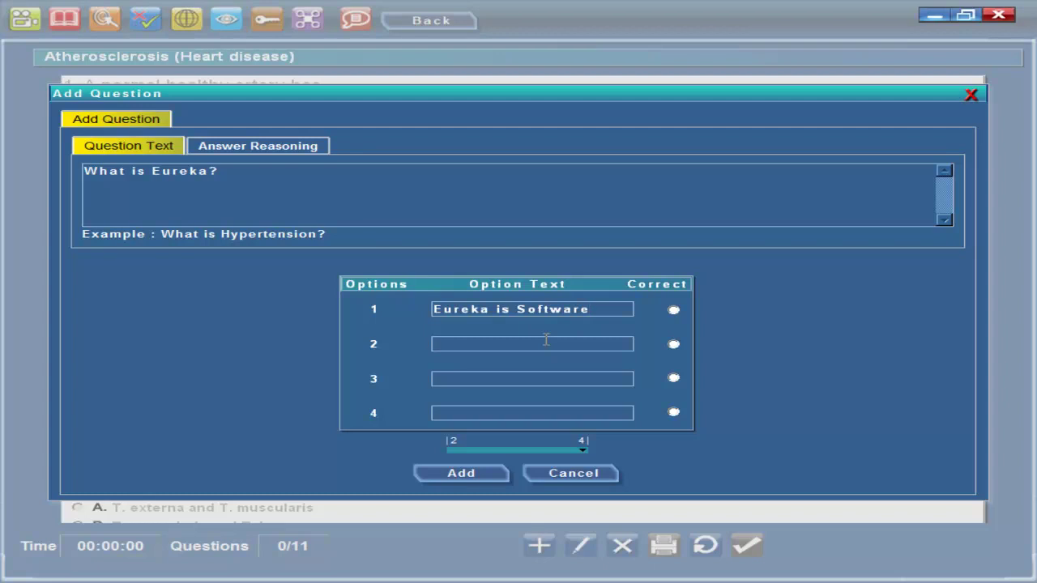
text(Eureka is video game)
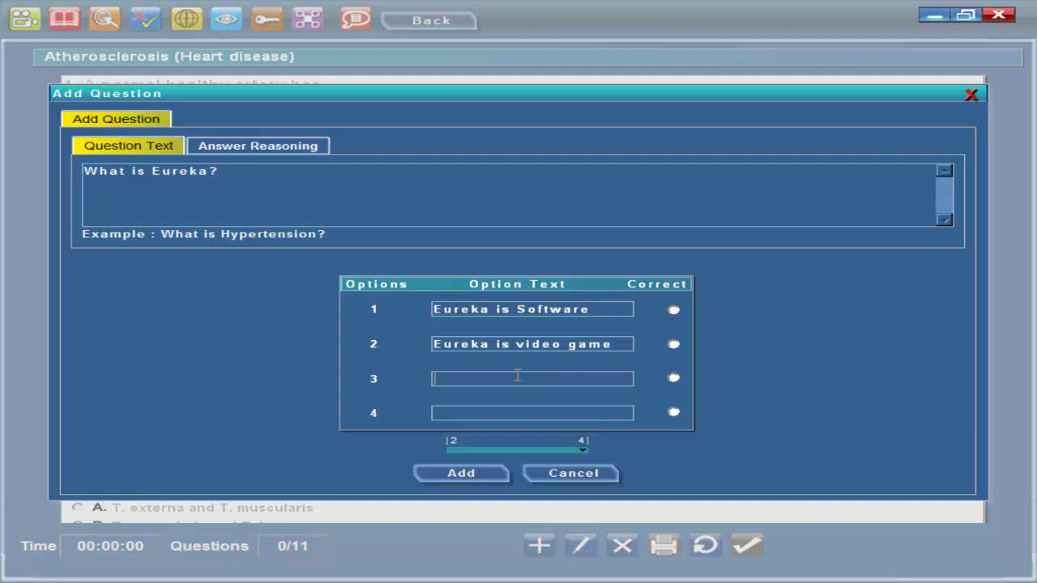
text(Eureka Educational)
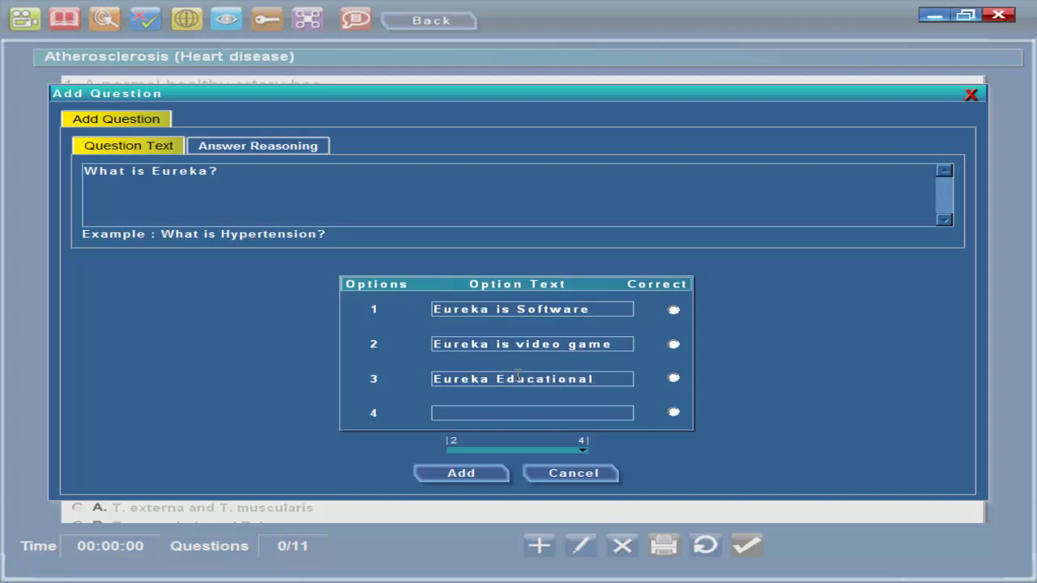
text( software)
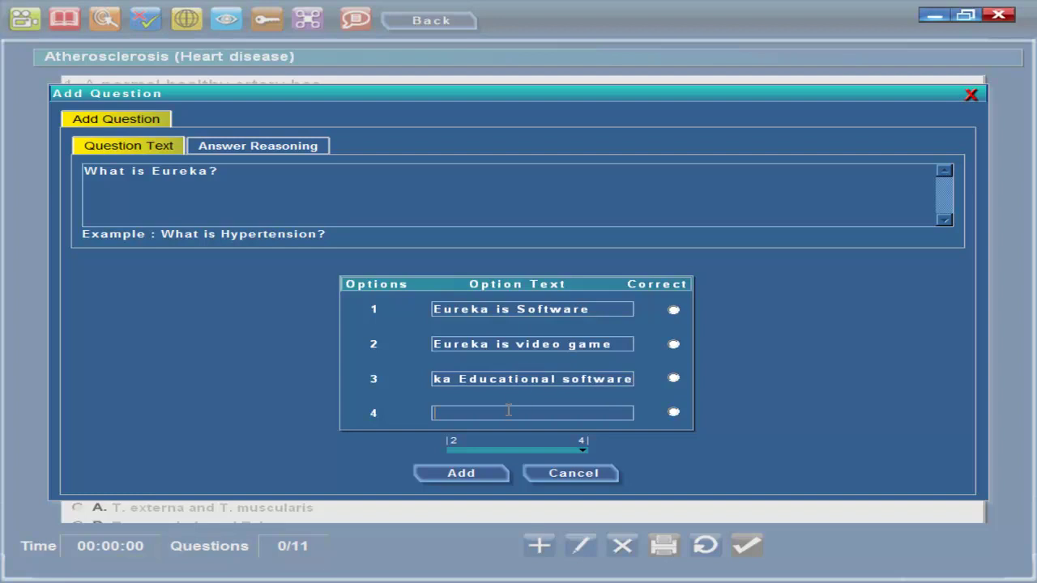
text(None of the Above)
click(674, 379)
click(295, 152)
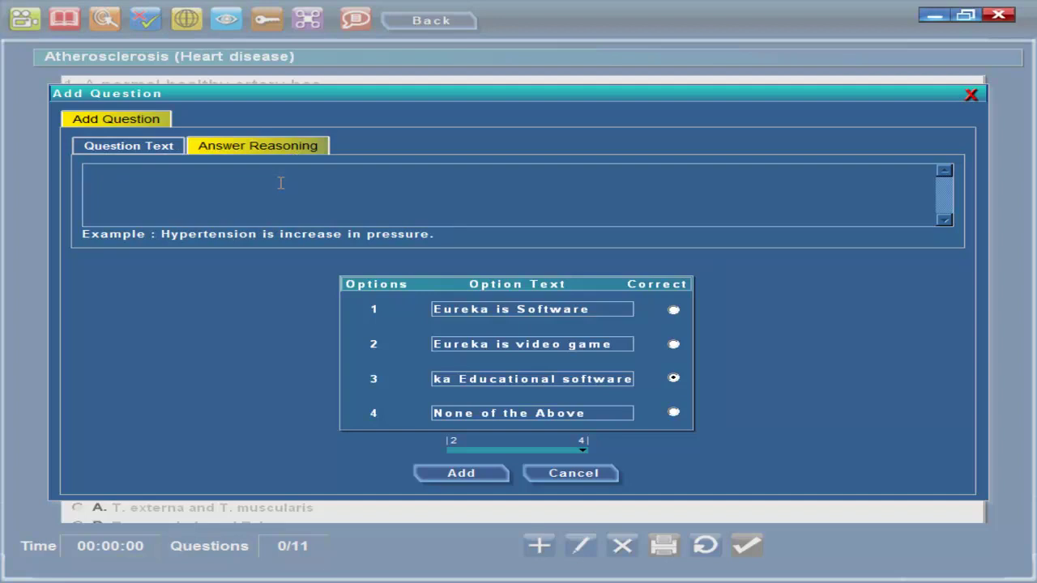
Enter 'Education' as the answer reasoning and add the question to the quiz
text(E)
text(u)
key(BackSpace)
text(ducation)
click(462, 474)
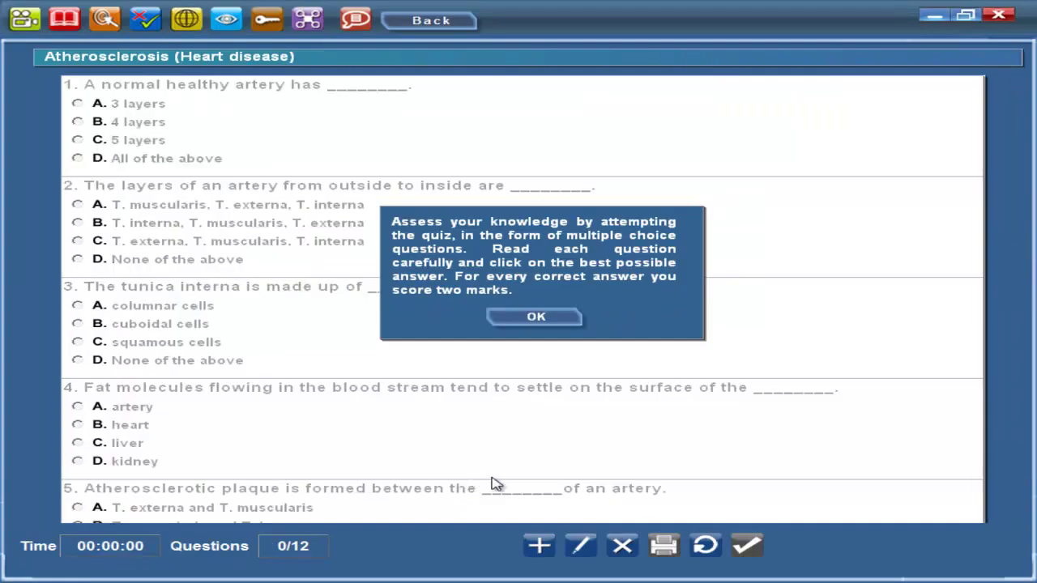
Unlock editing with the password and open question 12 for editing
click(583, 551)
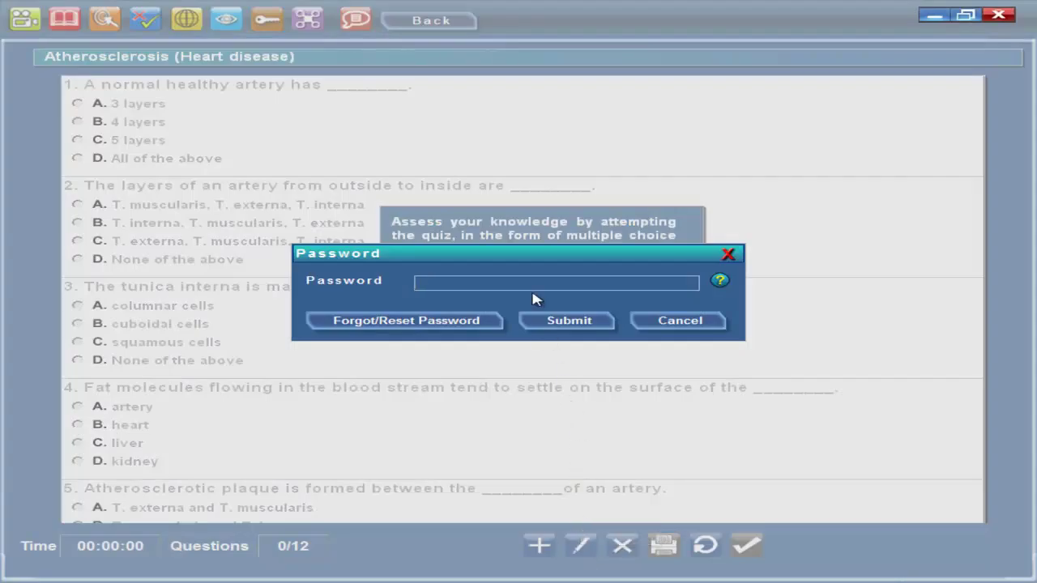
text(1)
click(569, 321)
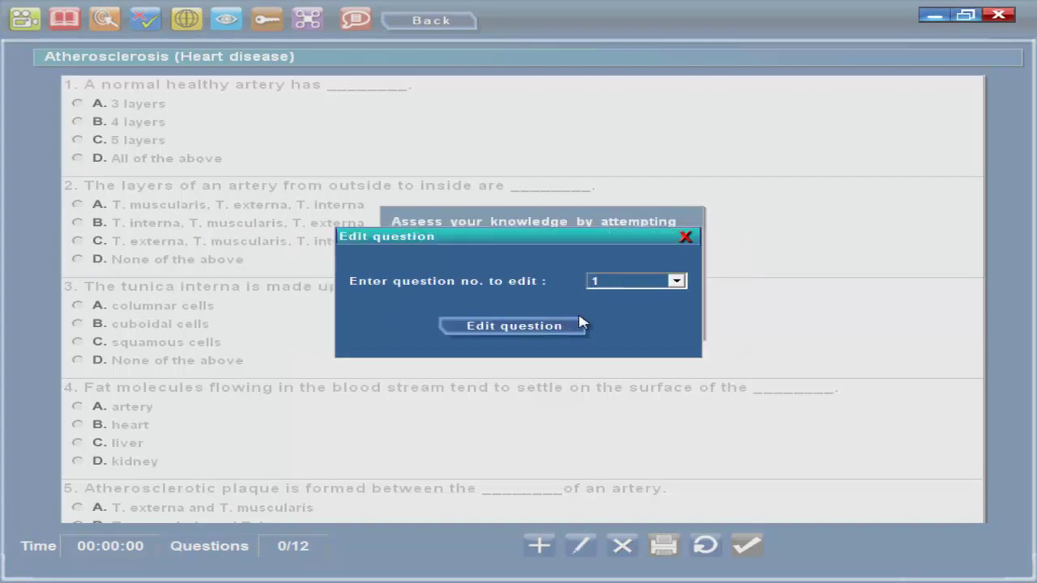
click(642, 286)
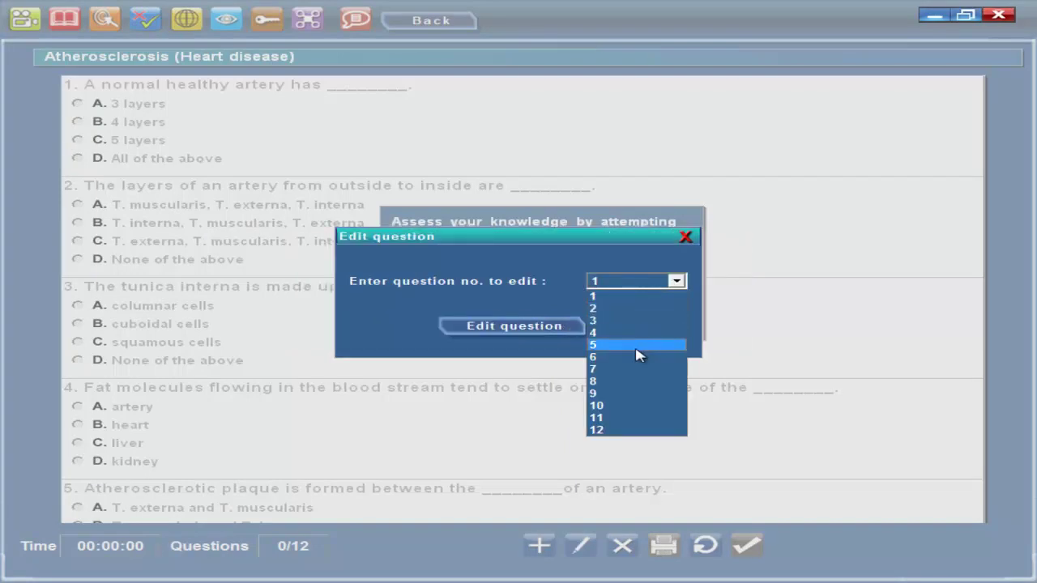
click(615, 431)
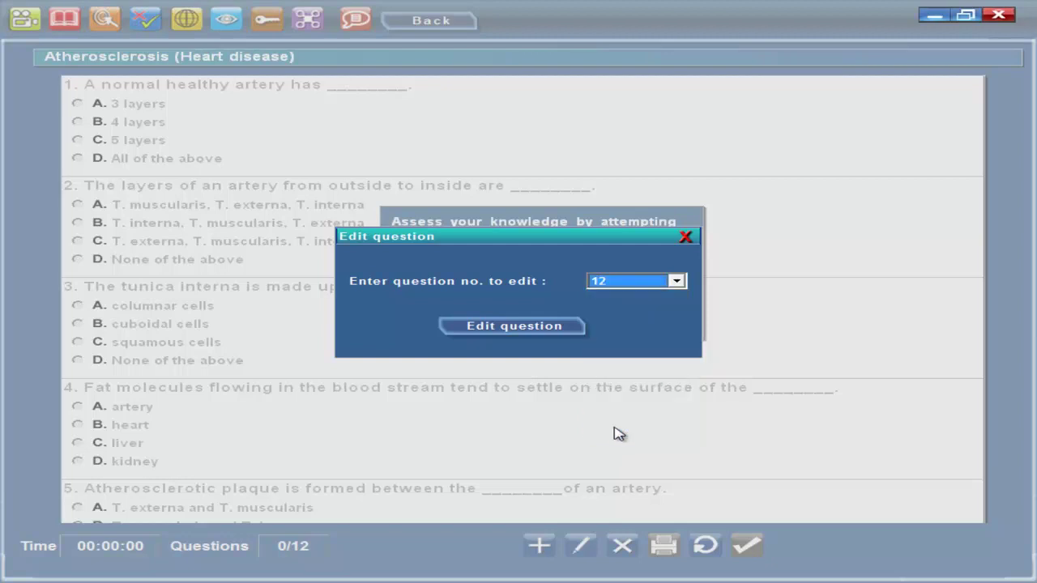
click(534, 328)
click(534, 324)
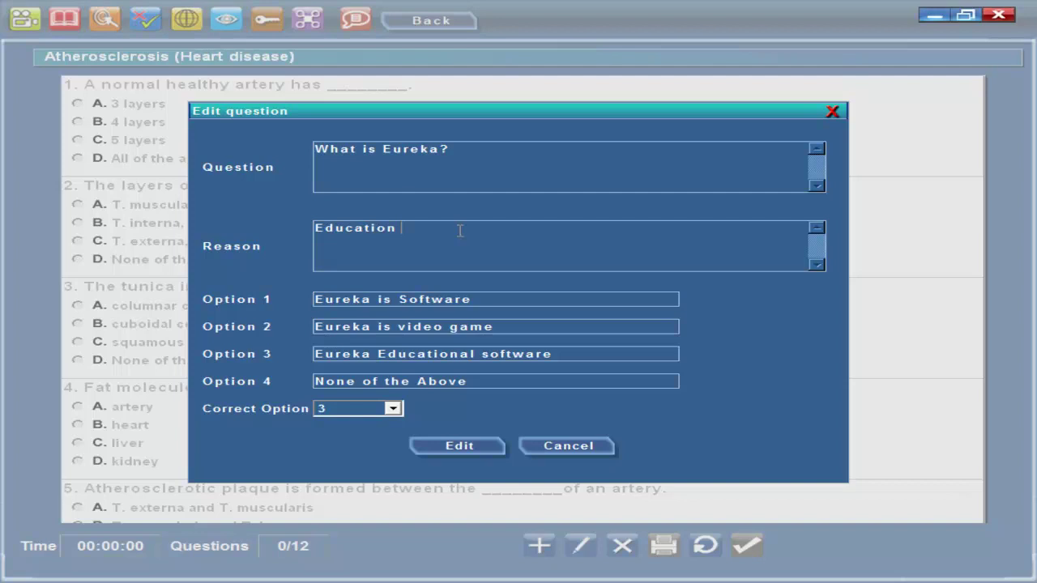
Change the reasoning to 'Education is for study content' and option 4 to 'All of above'
text(is)
text(for study)
text(content)
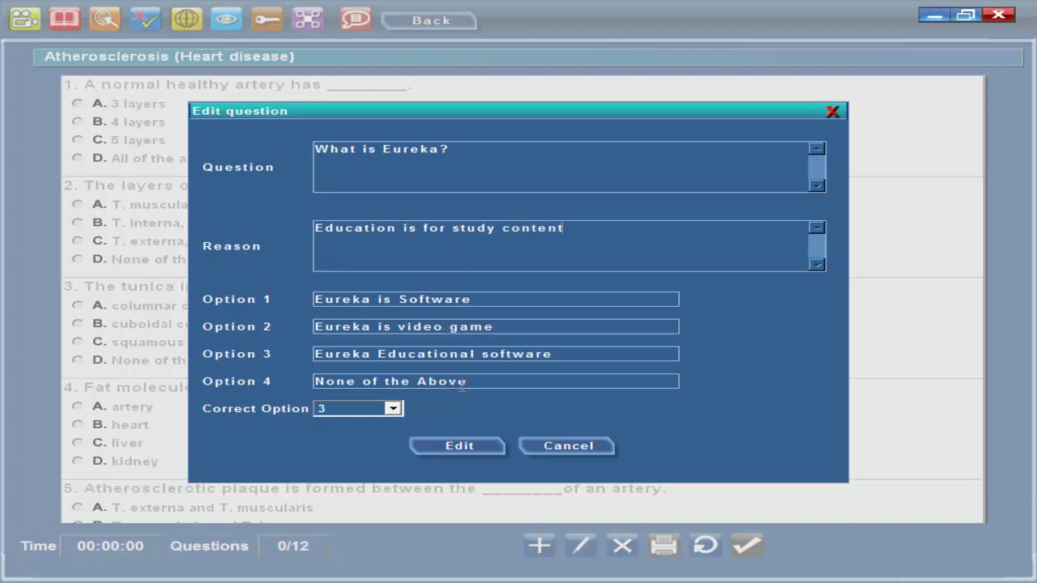
drag(476, 382, 322, 384)
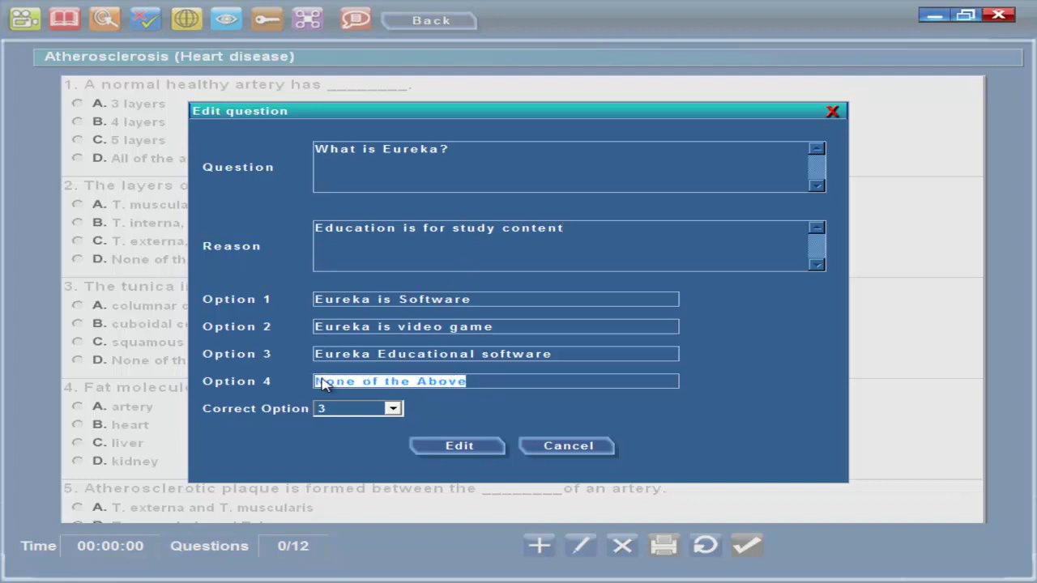
text(All of above)
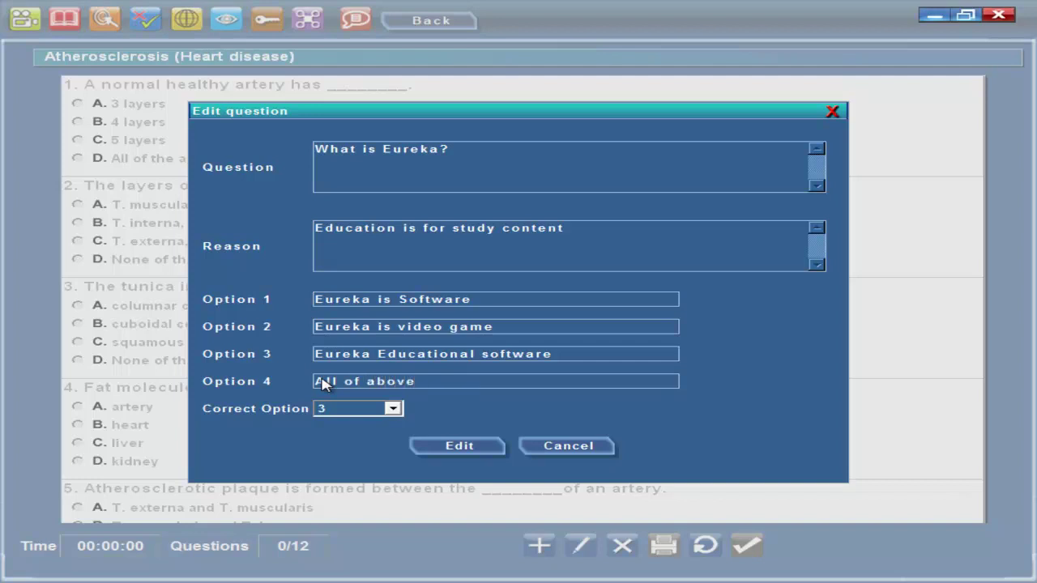
Set the correct option to 1 and save the edited question
click(377, 411)
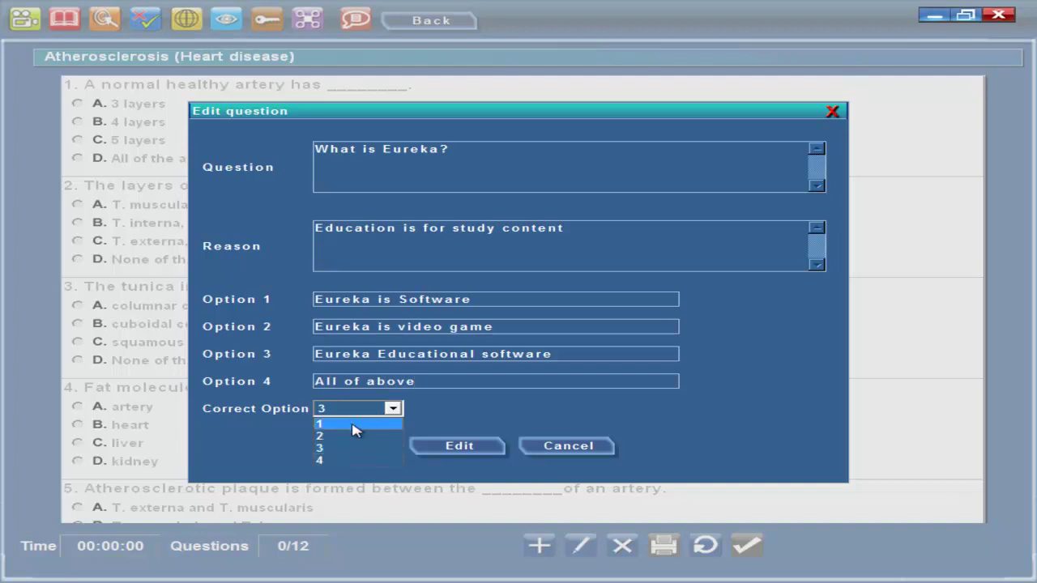
click(357, 425)
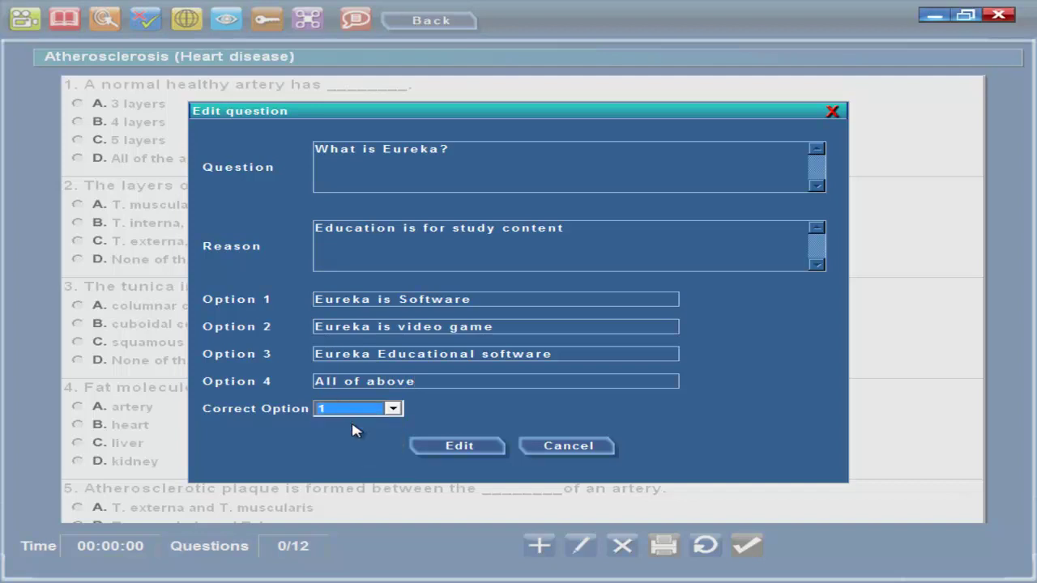
click(461, 452)
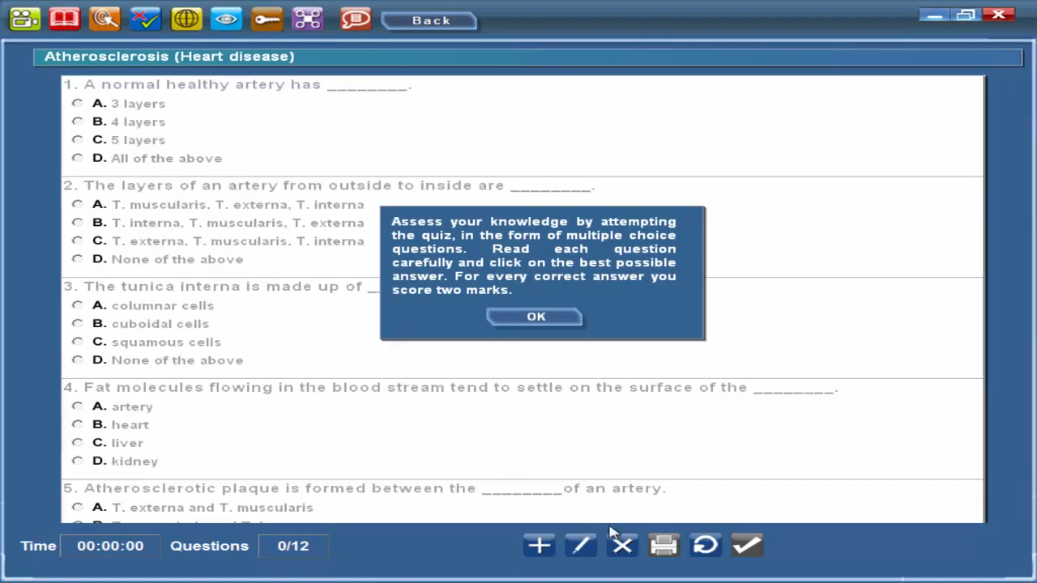
Unlock deletion with the password and delete question 12 from the quiz
click(622, 546)
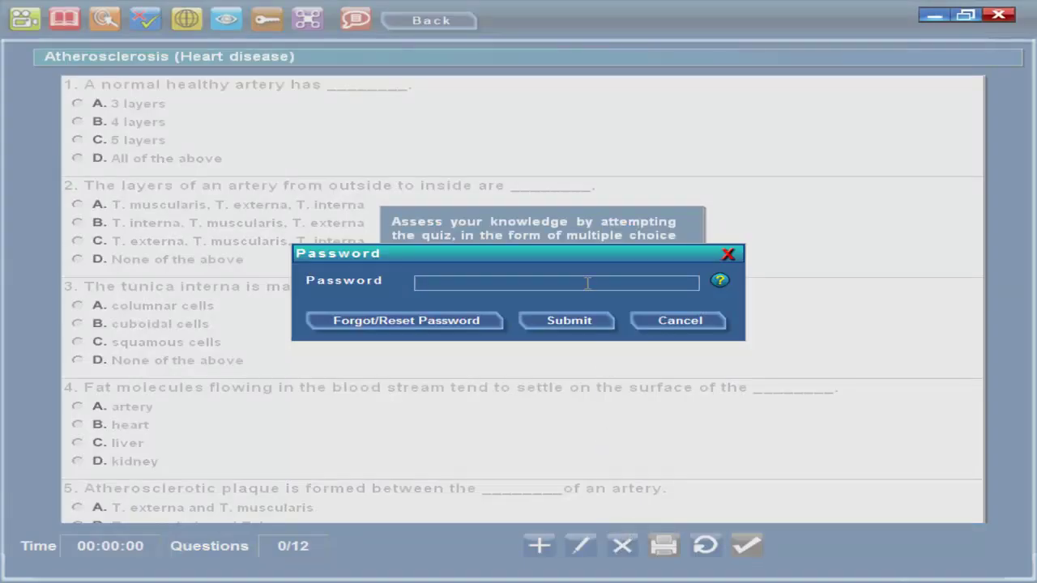
text(a)
click(584, 322)
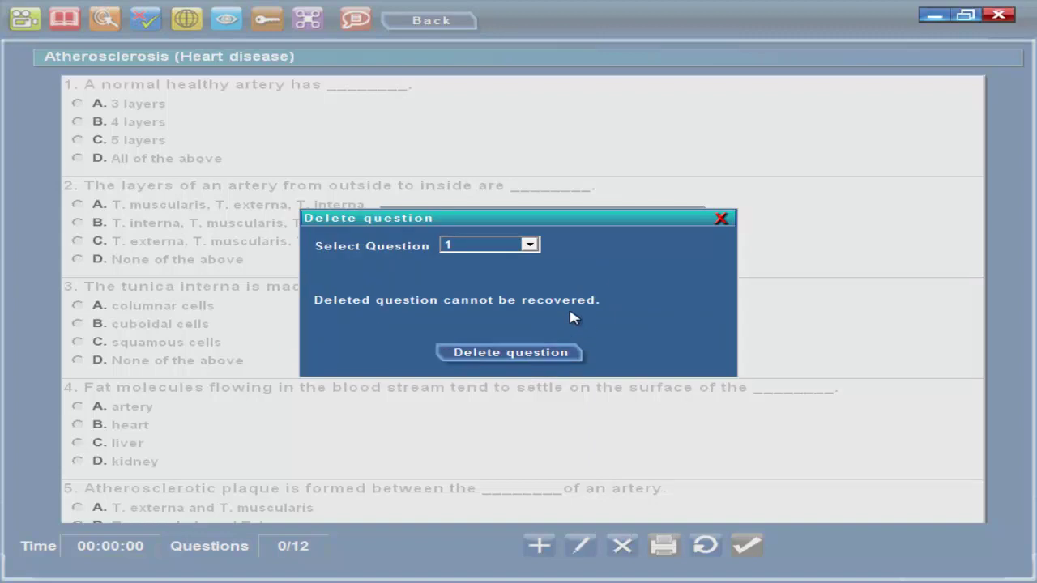
click(528, 246)
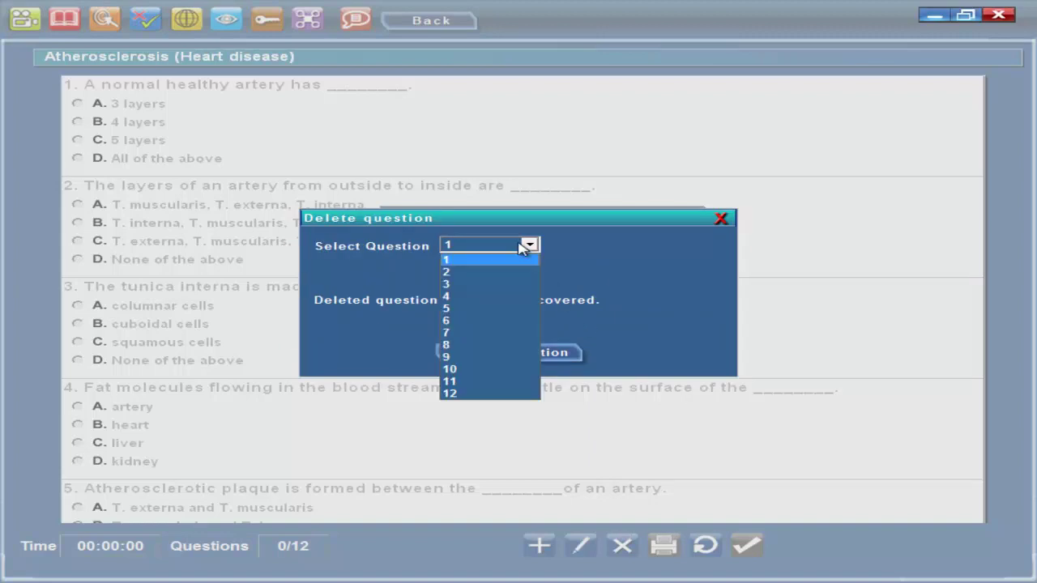
click(478, 394)
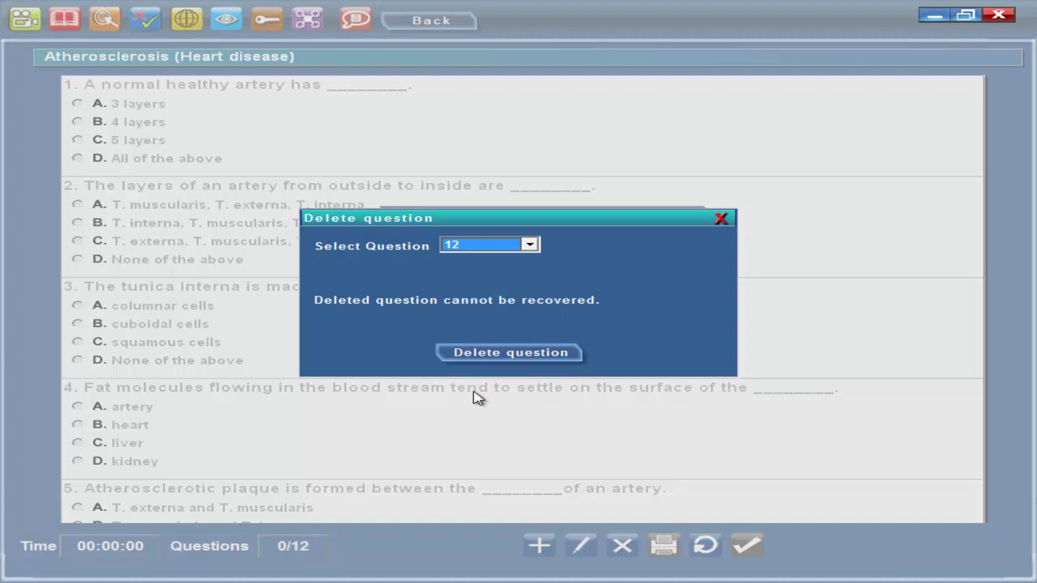
click(497, 354)
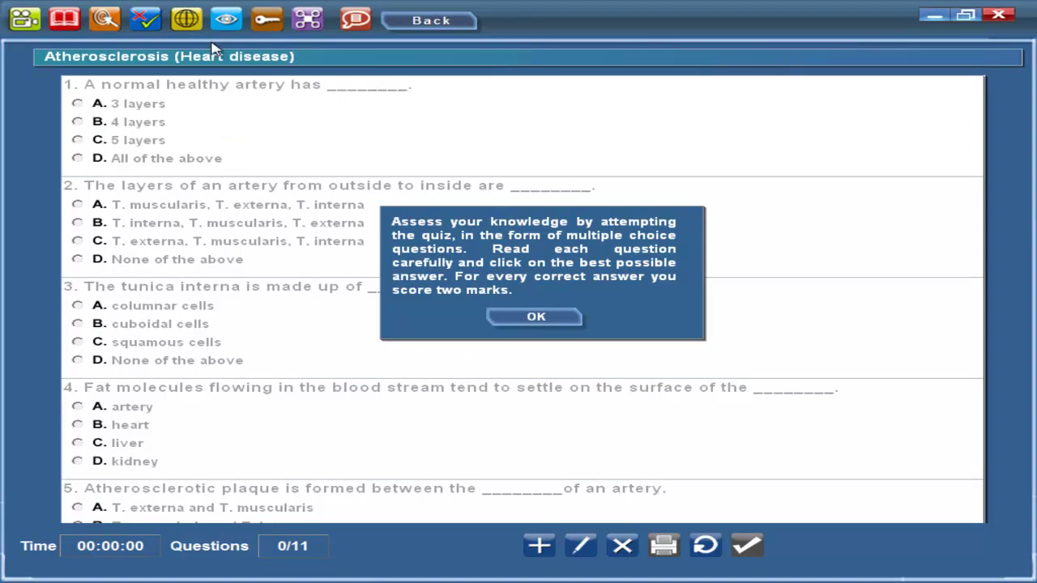
click(186, 29)
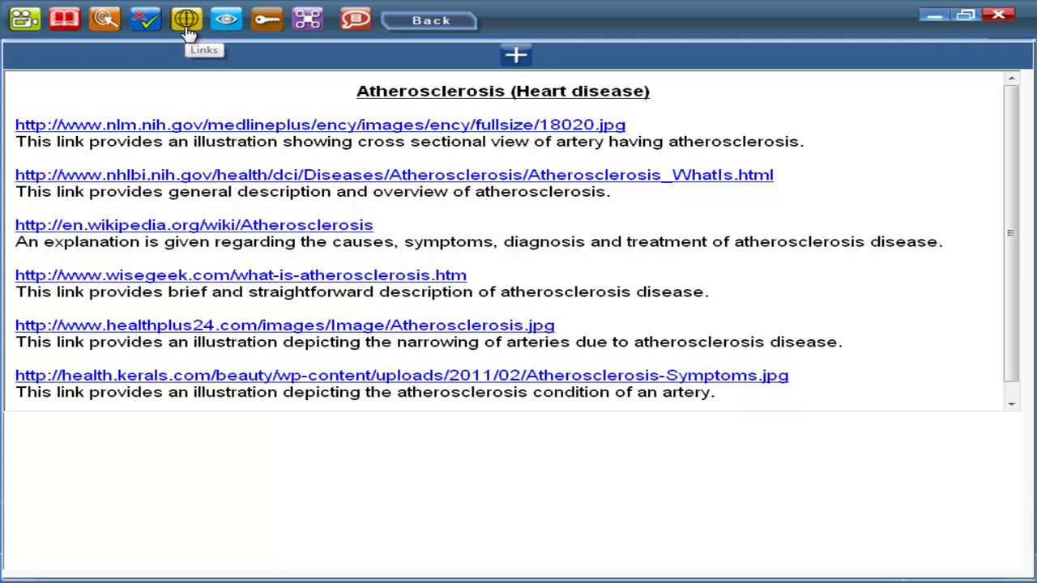
Open the NHLBI 'What Is Atherosclerosis?' reference link and scroll through the page
click(244, 128)
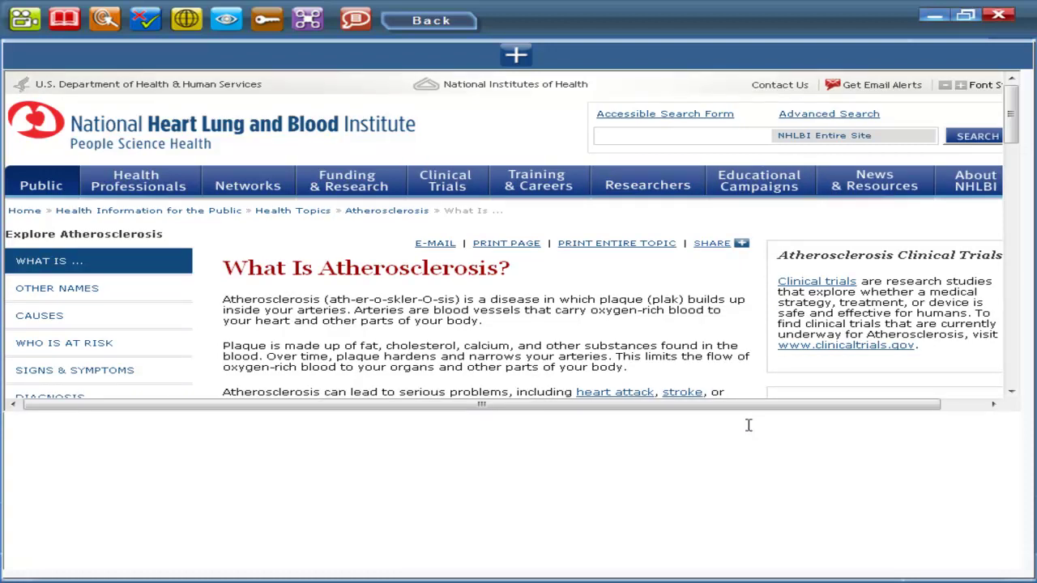
scroll(751, 432, down, 6)
scroll(751, 433, down, 6)
scroll(751, 432, up, 5)
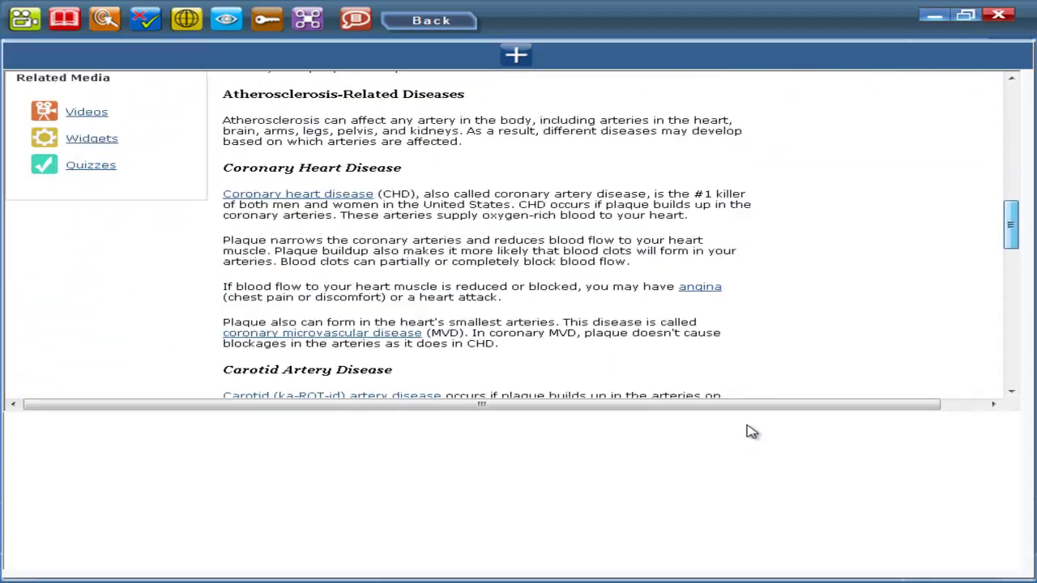
scroll(751, 432, up, 10)
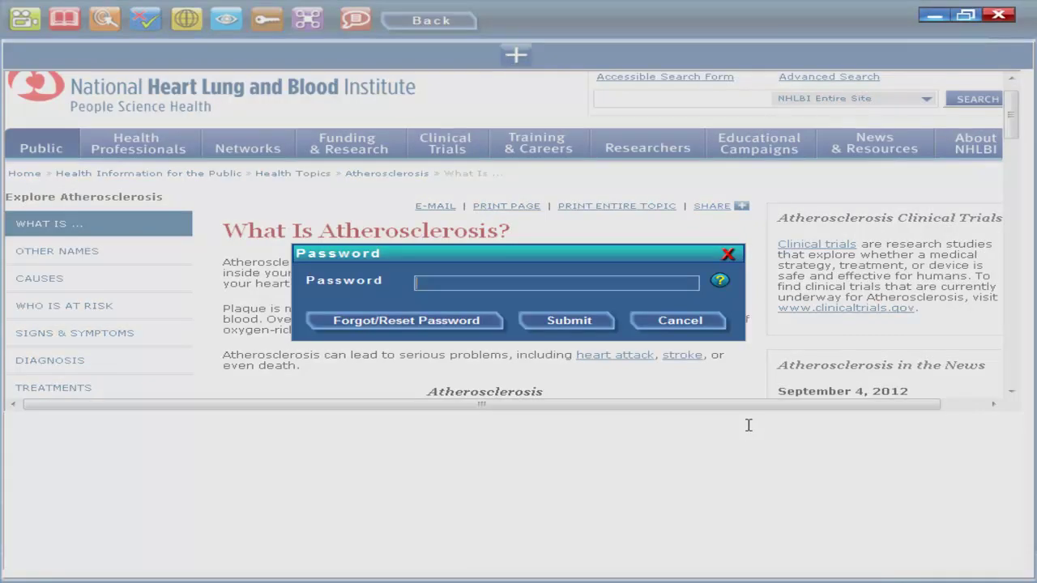
key(Return)
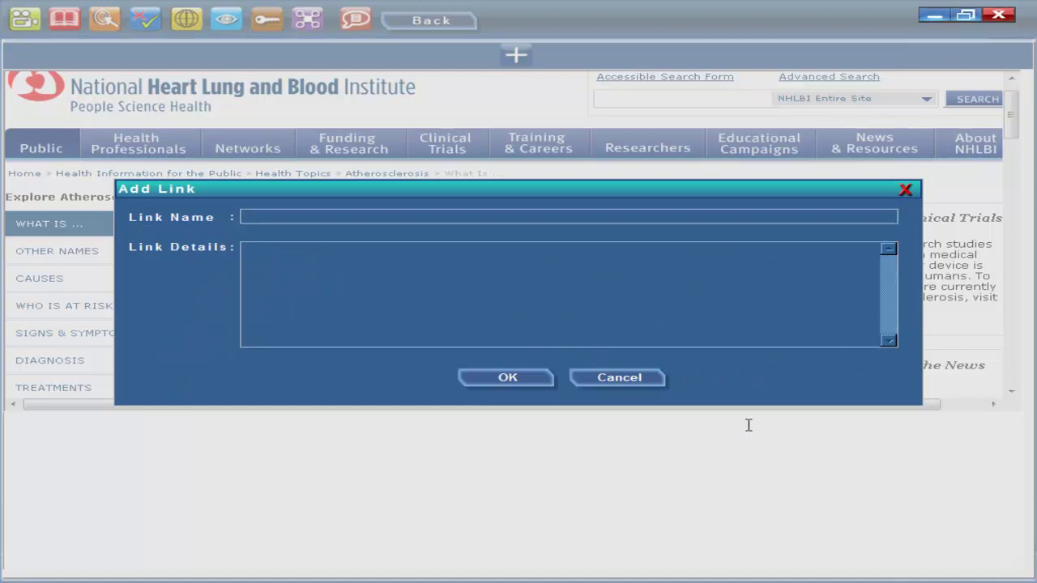
text(www.google.com)
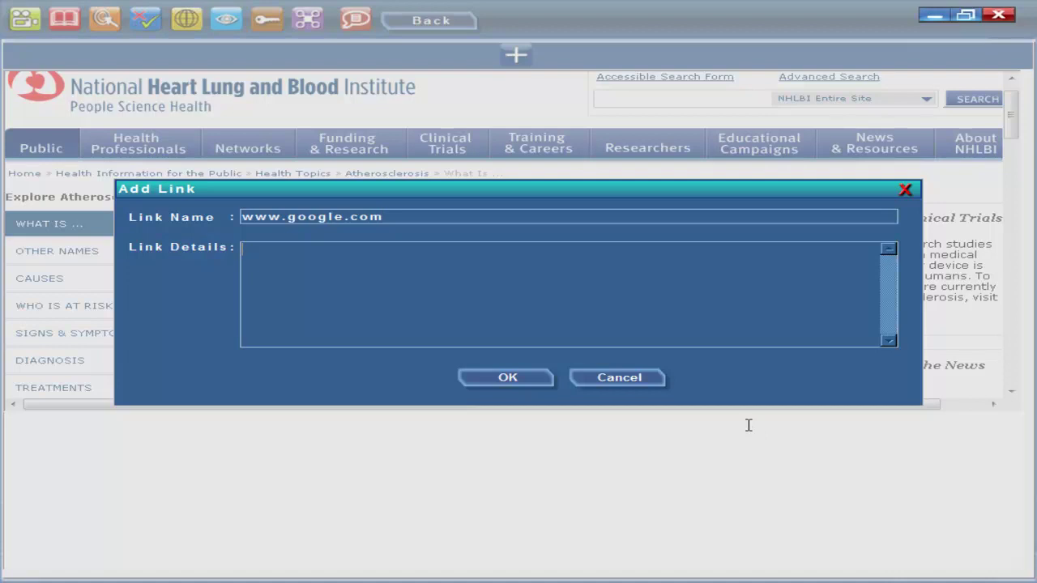
text(Web Search)
key(Return)
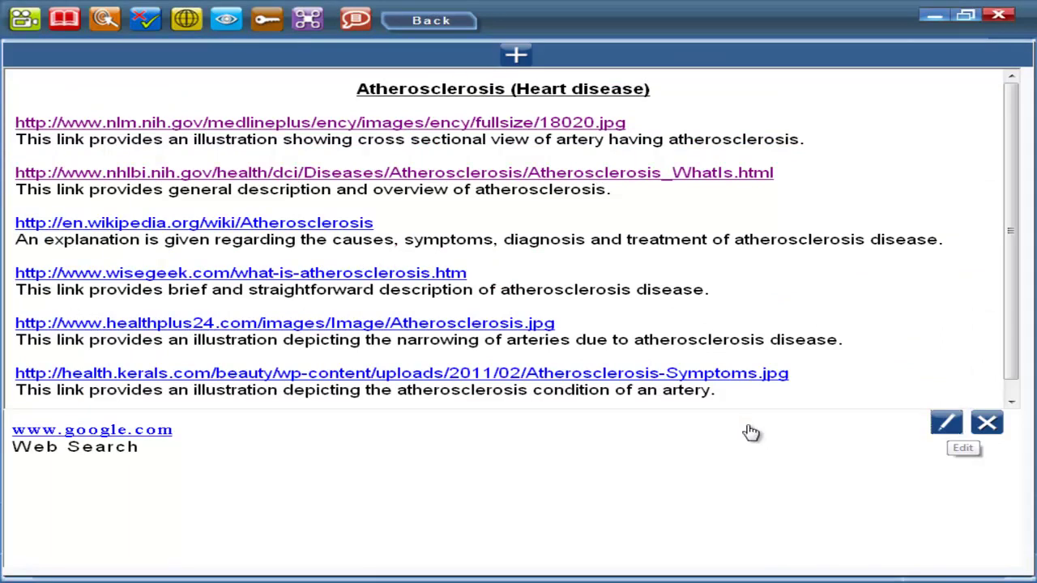
click(946, 422)
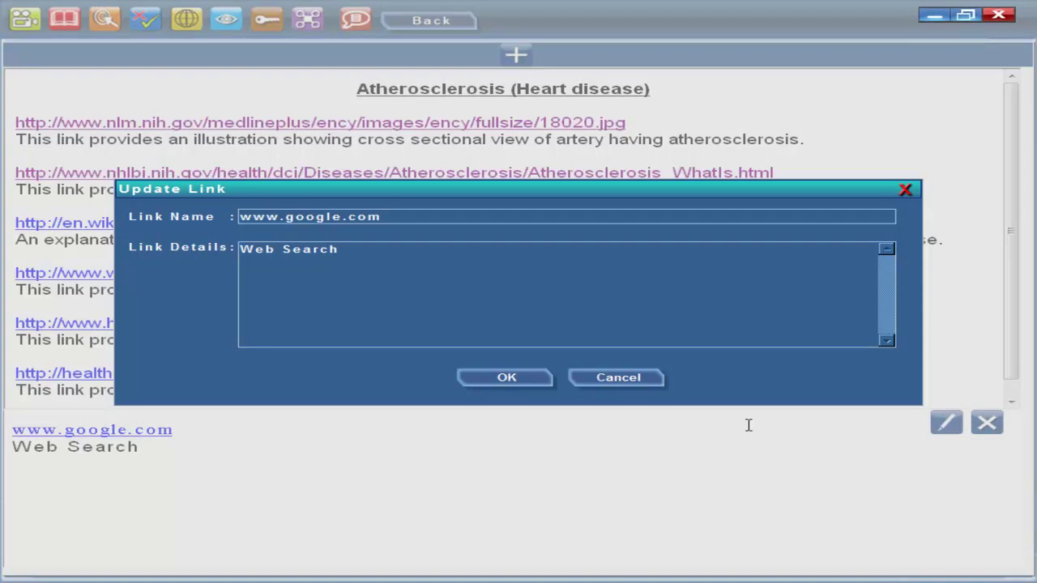
text(link)
key(Return)
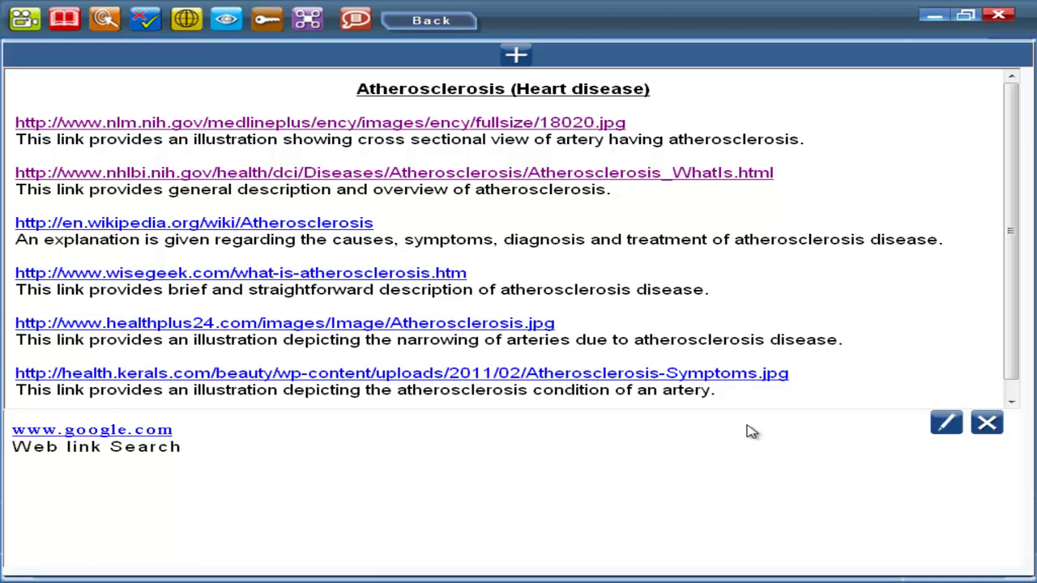
click(987, 423)
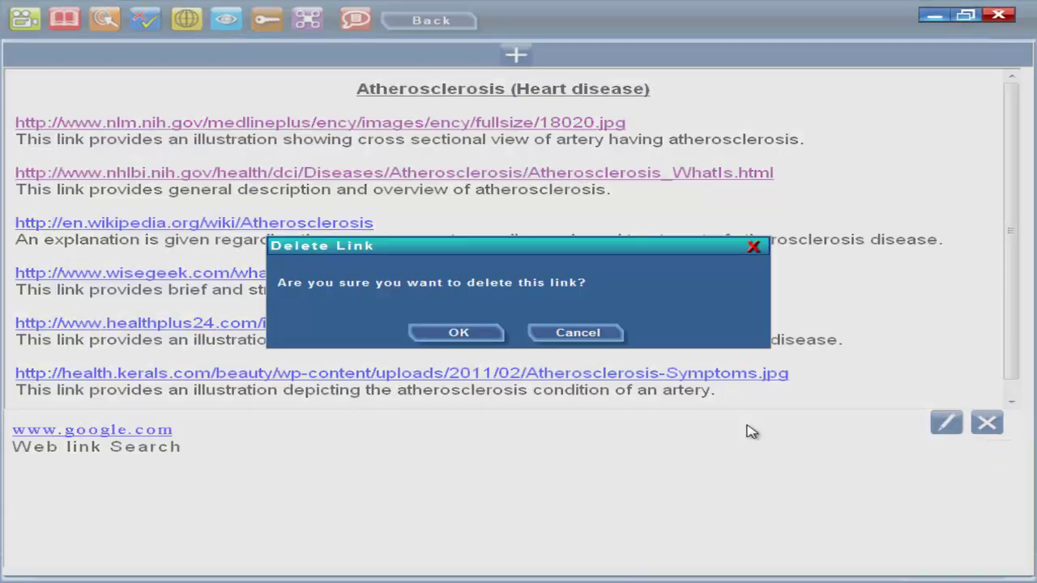
key(Return)
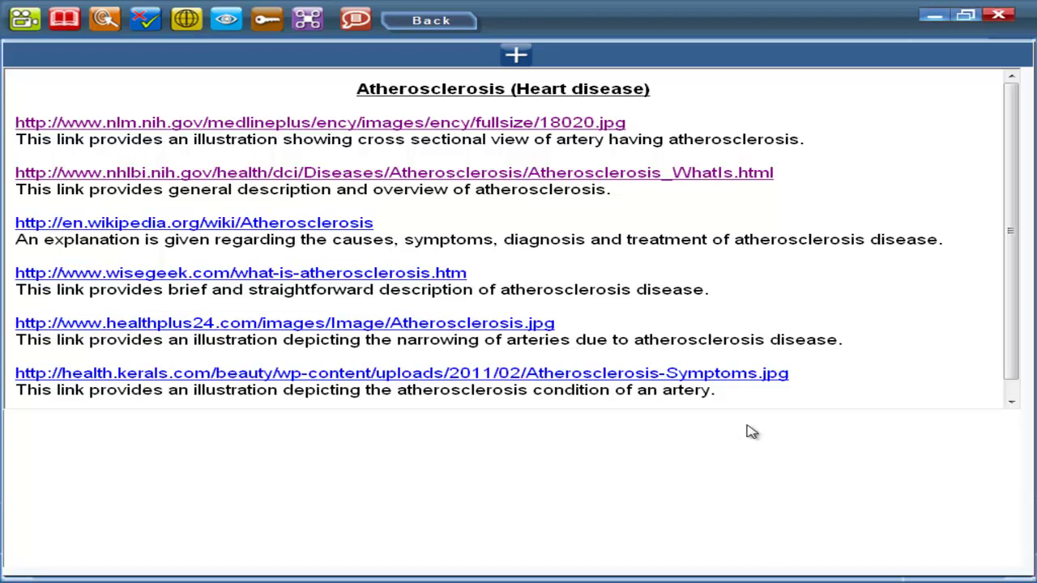
Go to the topic's Keyterms page and unlock adding a key term with the password
click(226, 18)
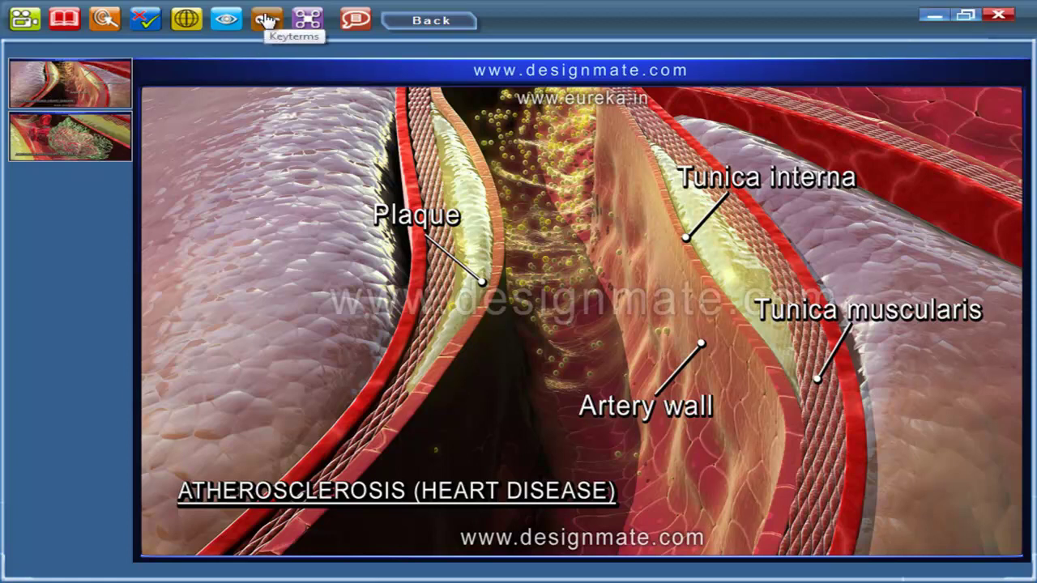
click(267, 19)
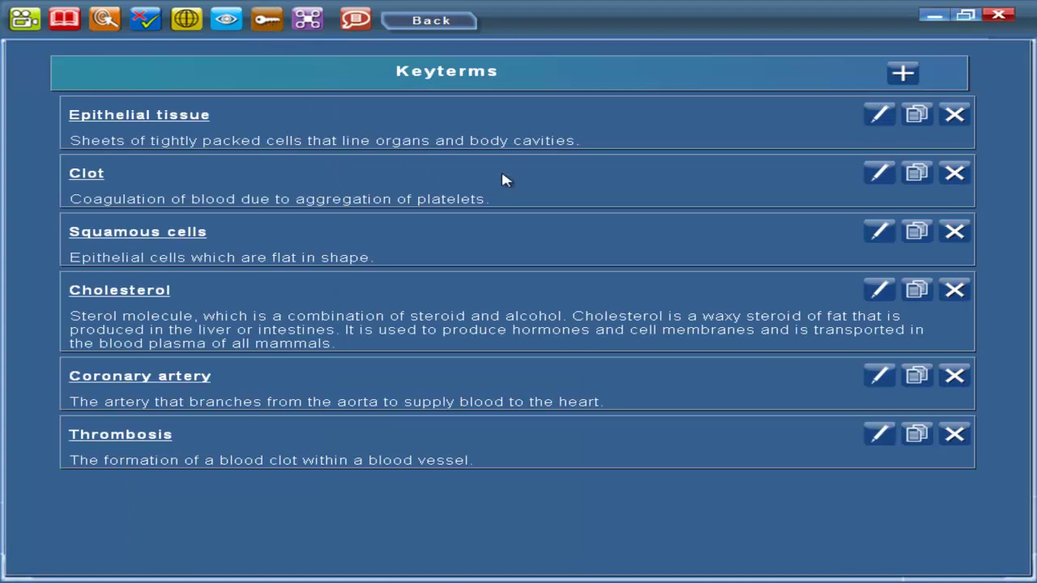
click(903, 75)
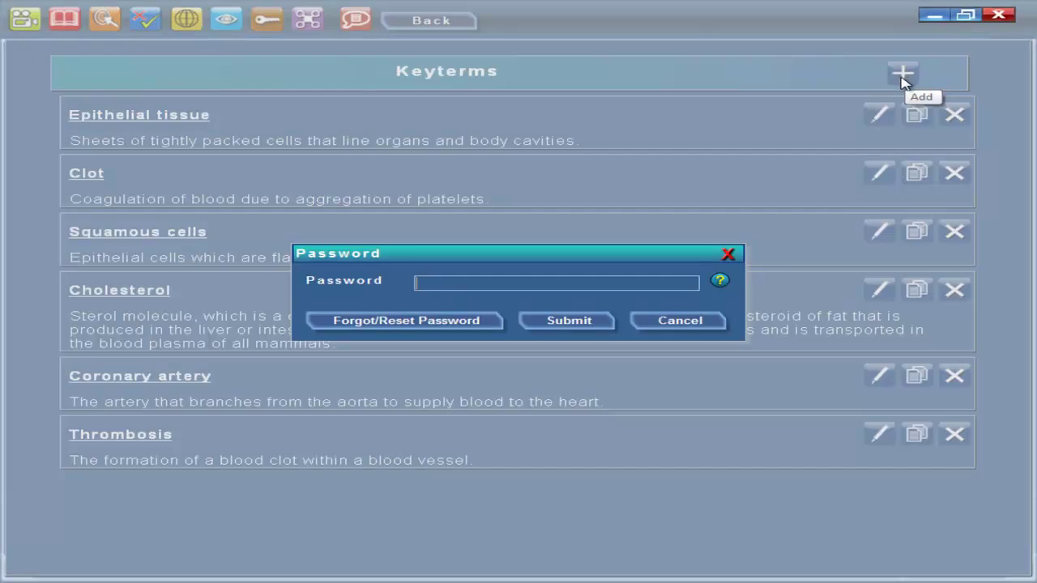
click(560, 283)
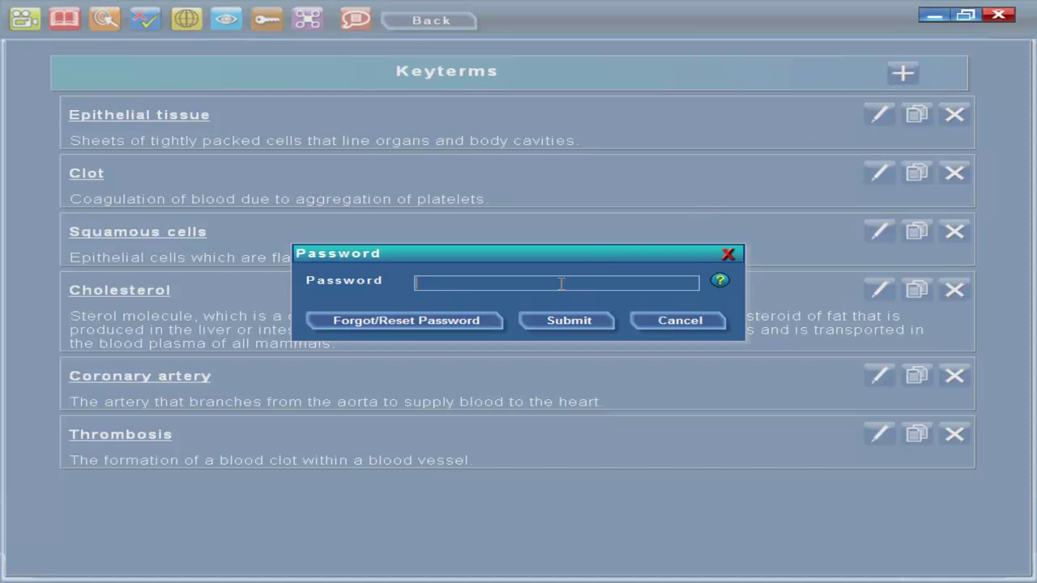
text(a)
click(564, 323)
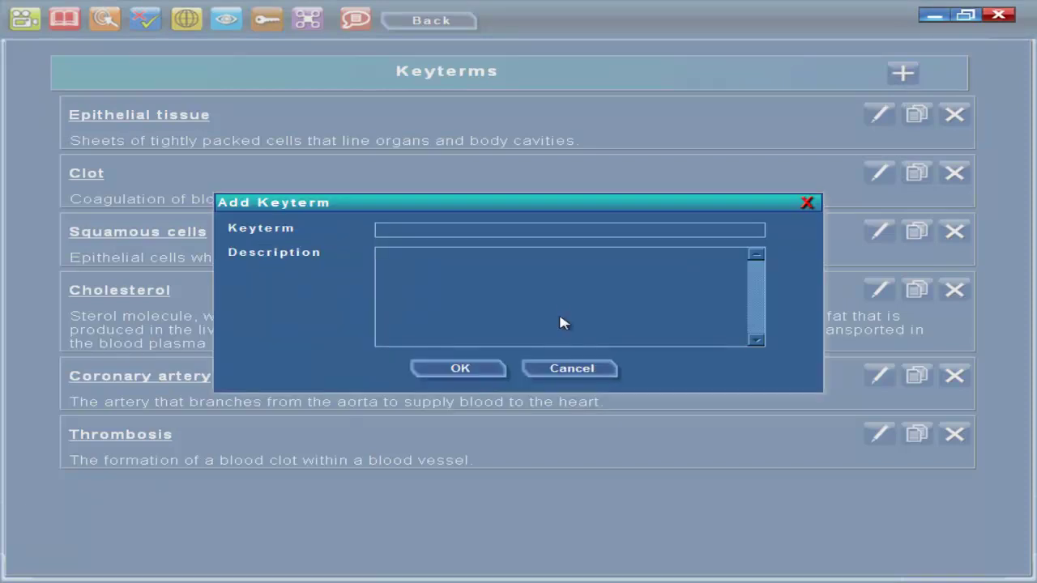
Add the key term 'Eureka' described as 'Educational Software'
click(561, 229)
text(Eureka)
click(560, 265)
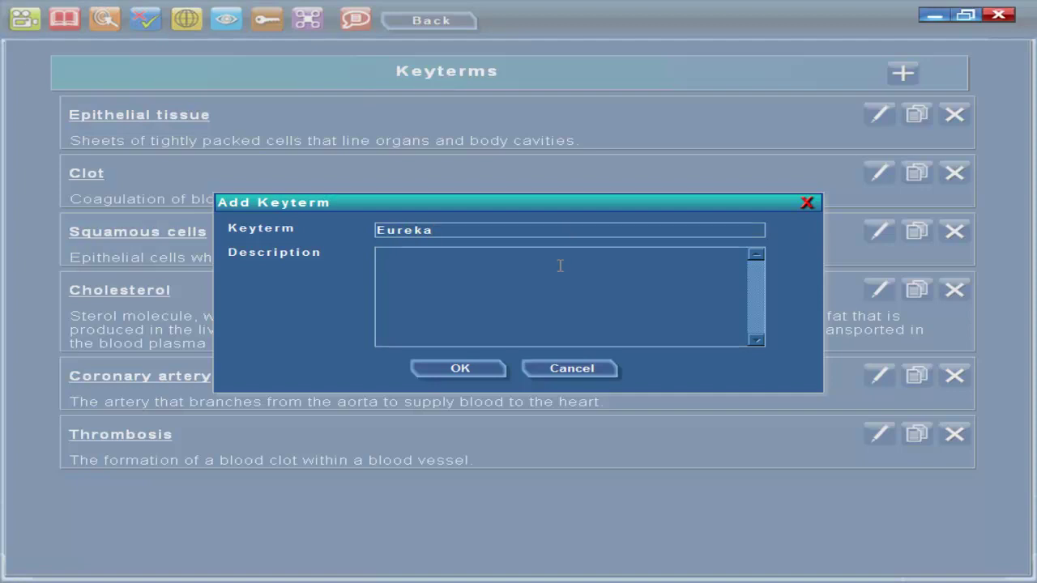
text(Educational Software)
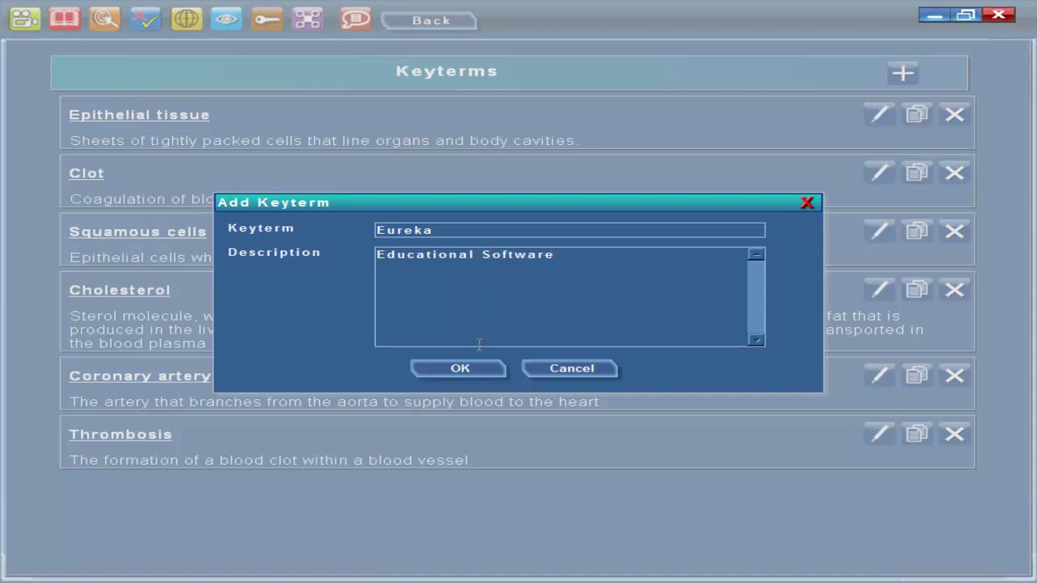
click(469, 372)
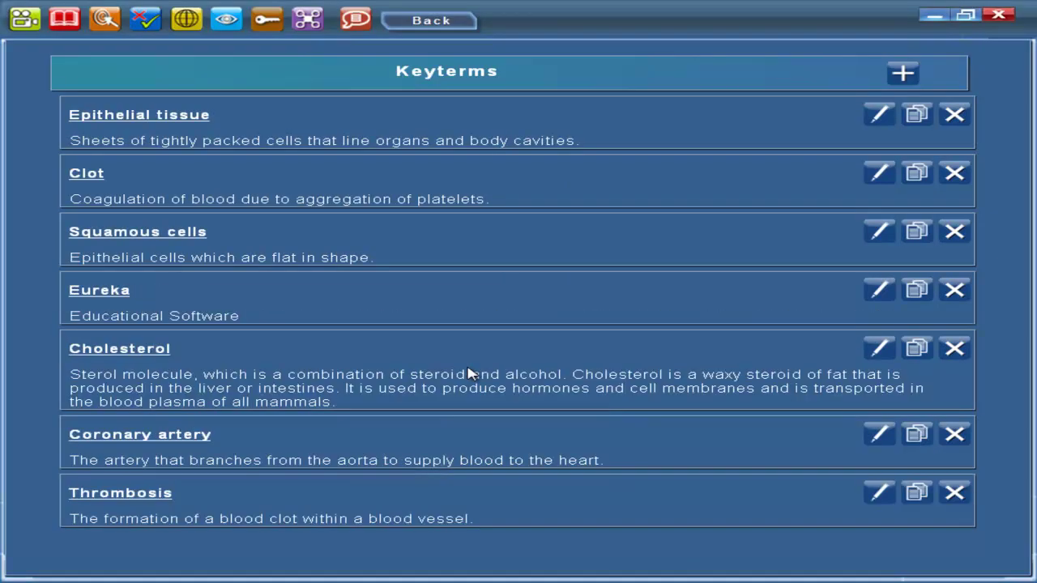
Unlock the Eureka key term with the password and insert 'Eureka ' before 'Educational Software' in its description
click(876, 293)
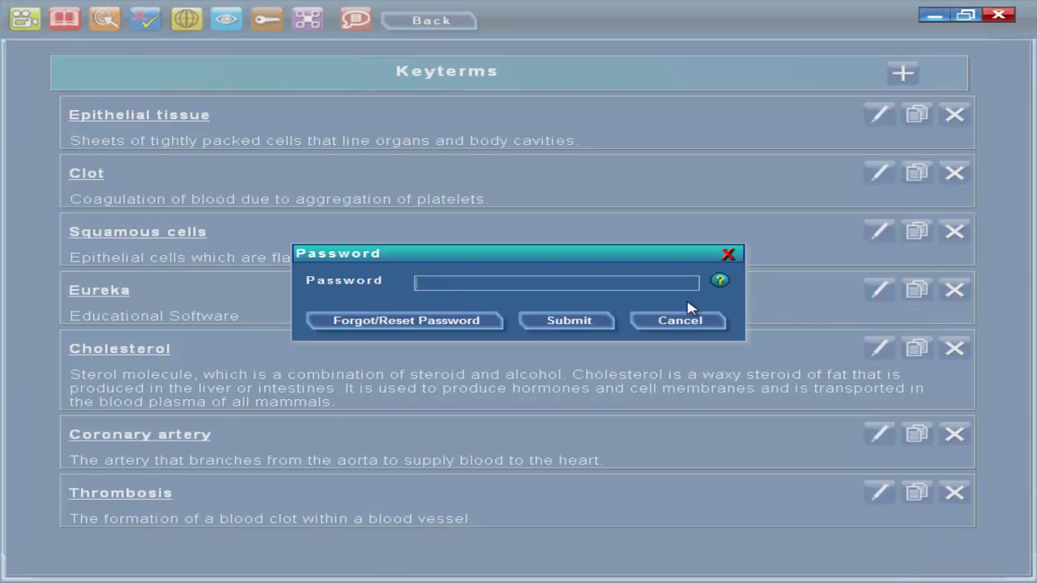
text(1)
click(565, 321)
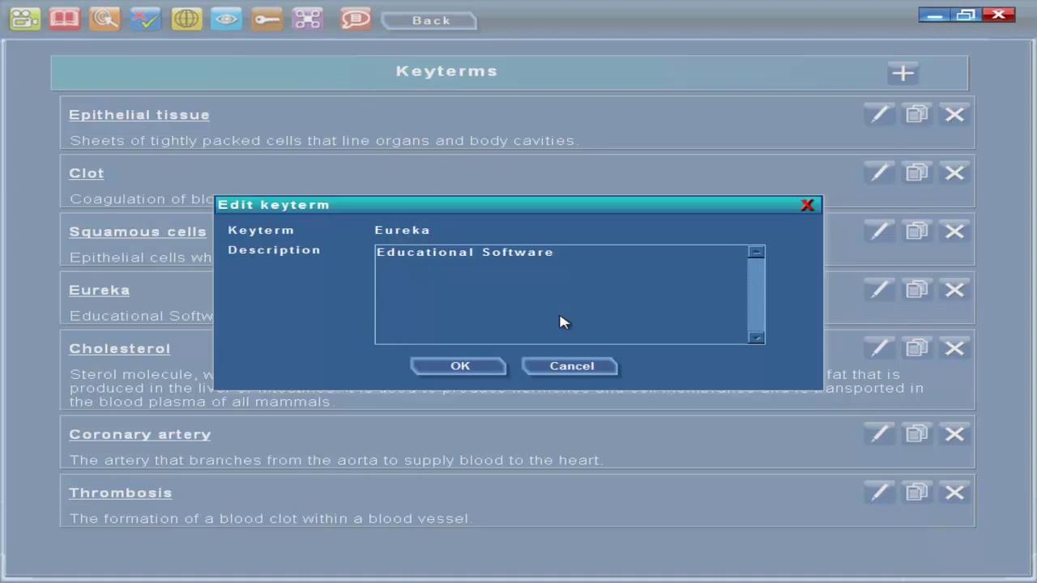
click(570, 253)
text(d)
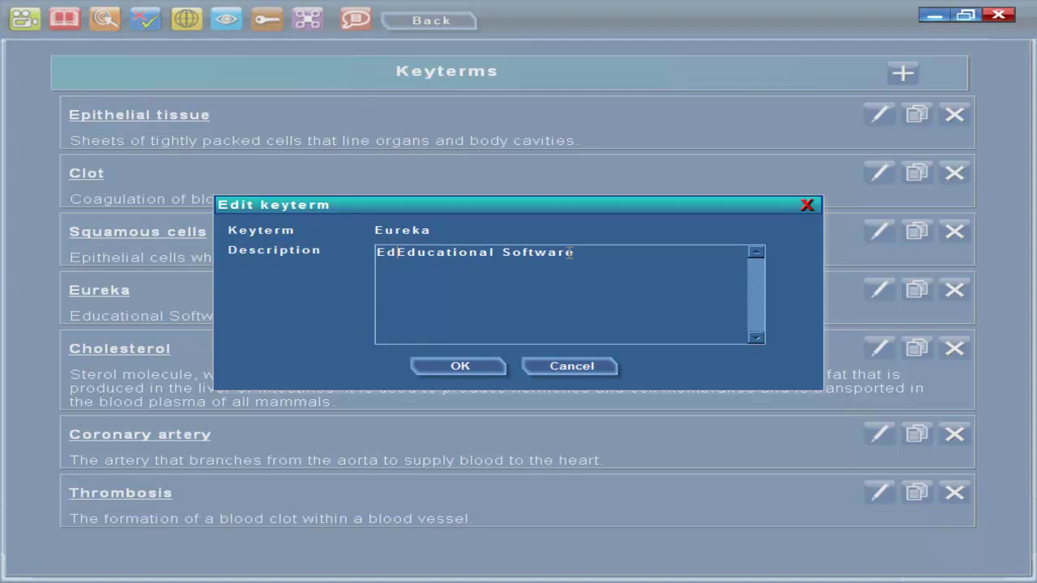
key(BackSpace)
text(urek)
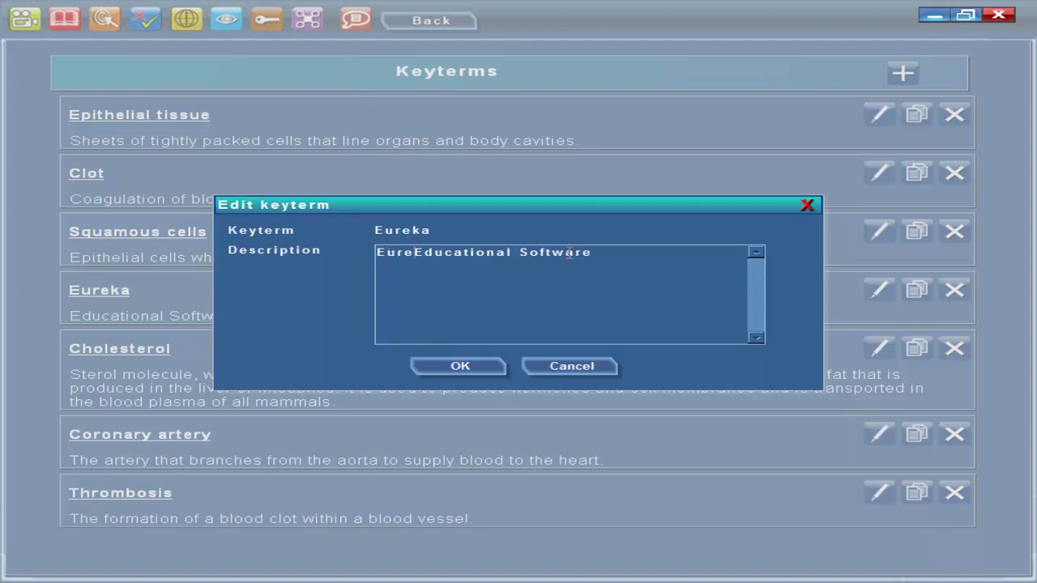
text(a)
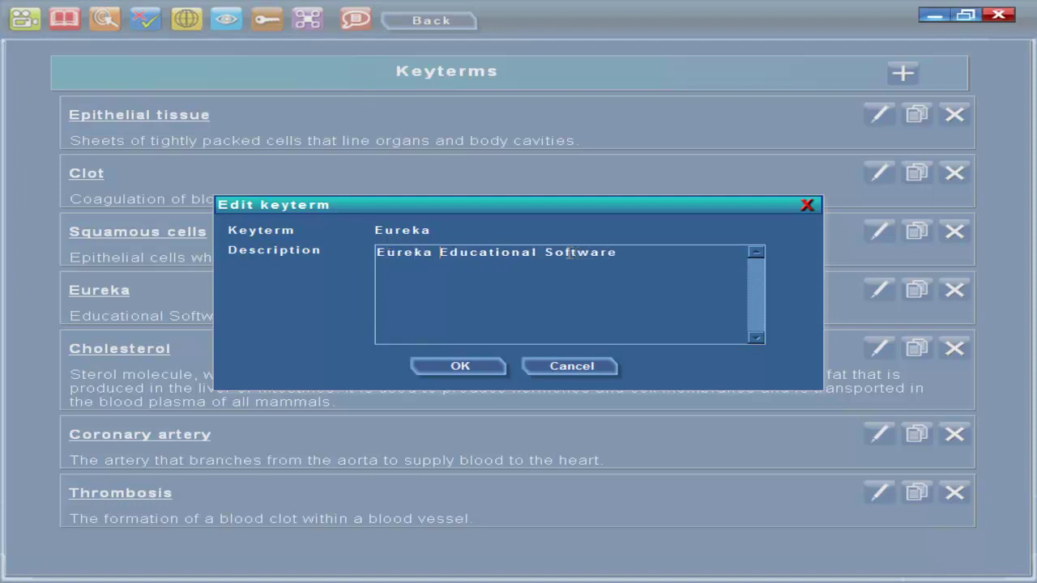
click(466, 367)
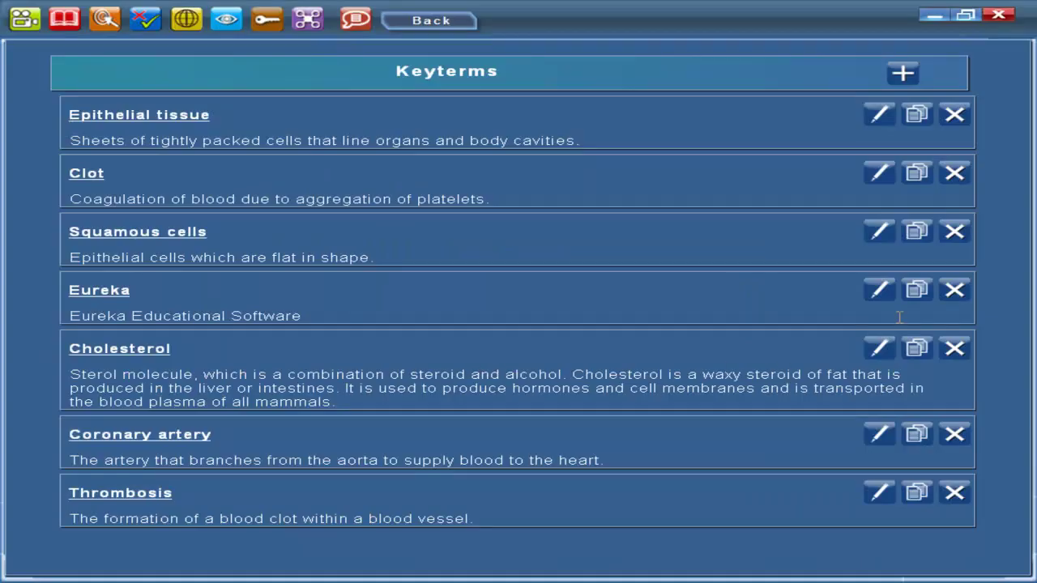
Copy the Eureka key term as 'Eureka Mono' and trim its description to 'Educational Software'
click(917, 291)
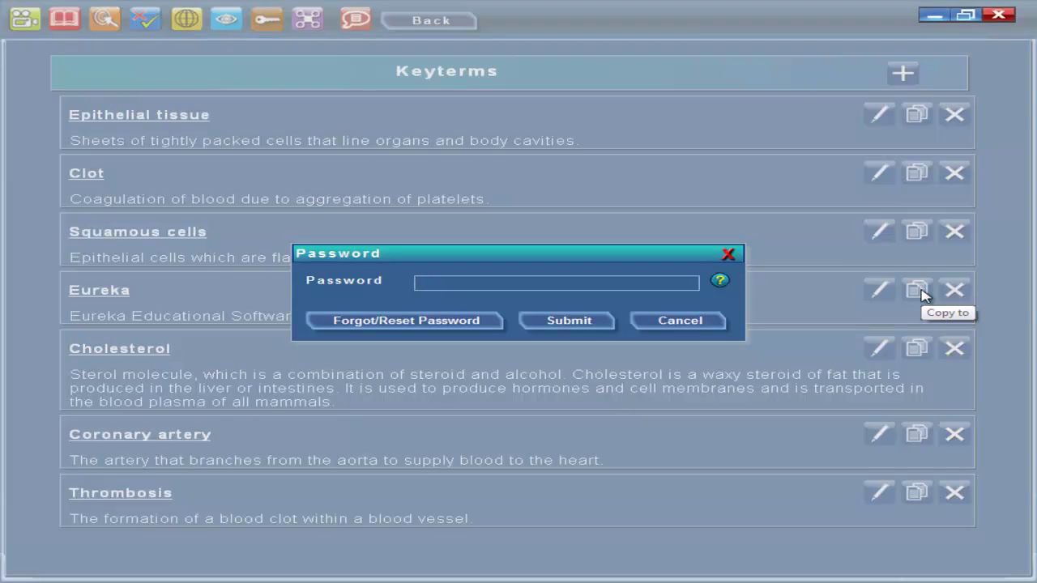
click(584, 281)
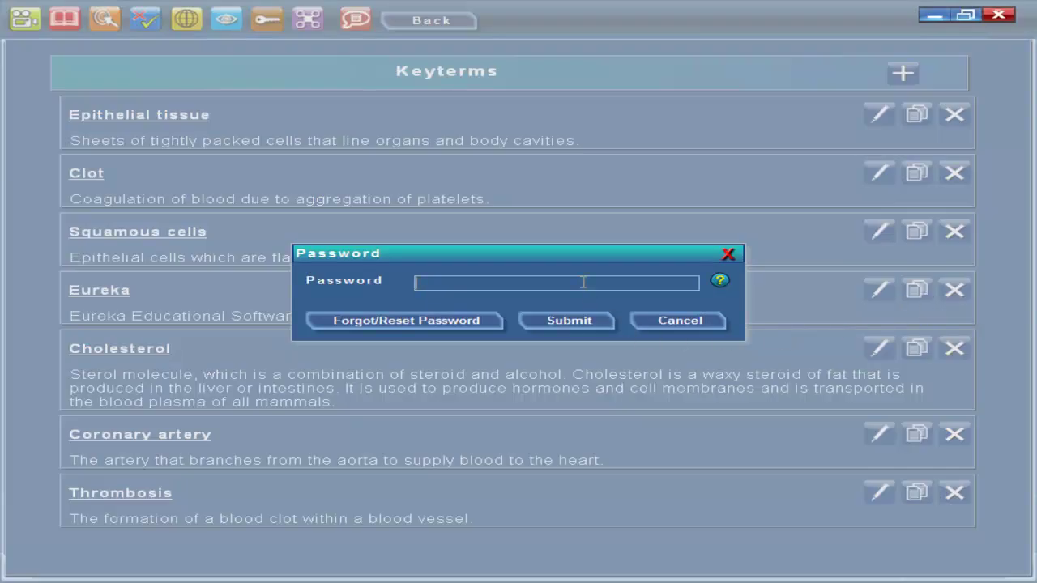
text(*)
click(580, 320)
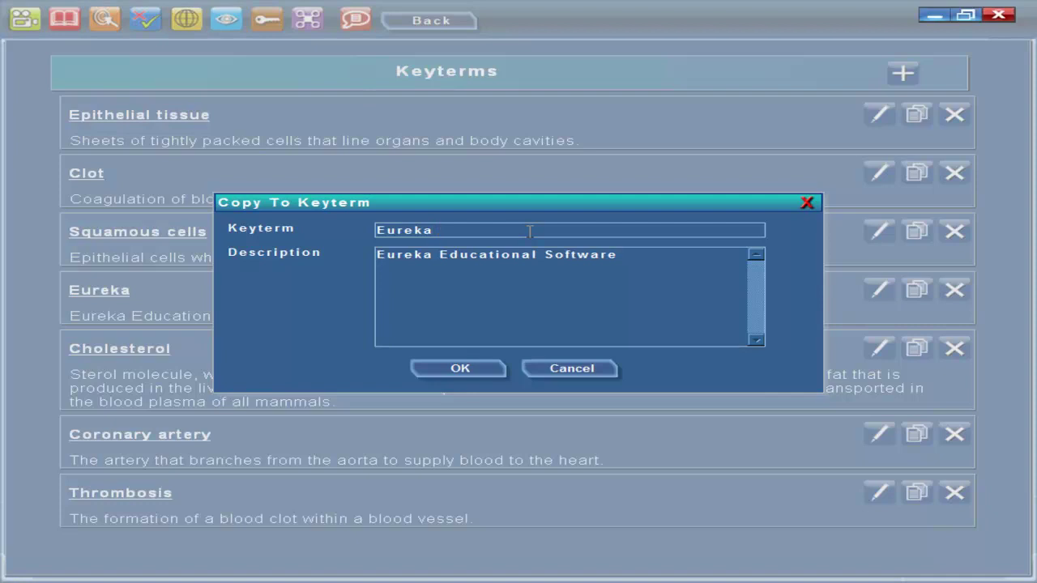
text(Mono)
drag(434, 256, 377, 257)
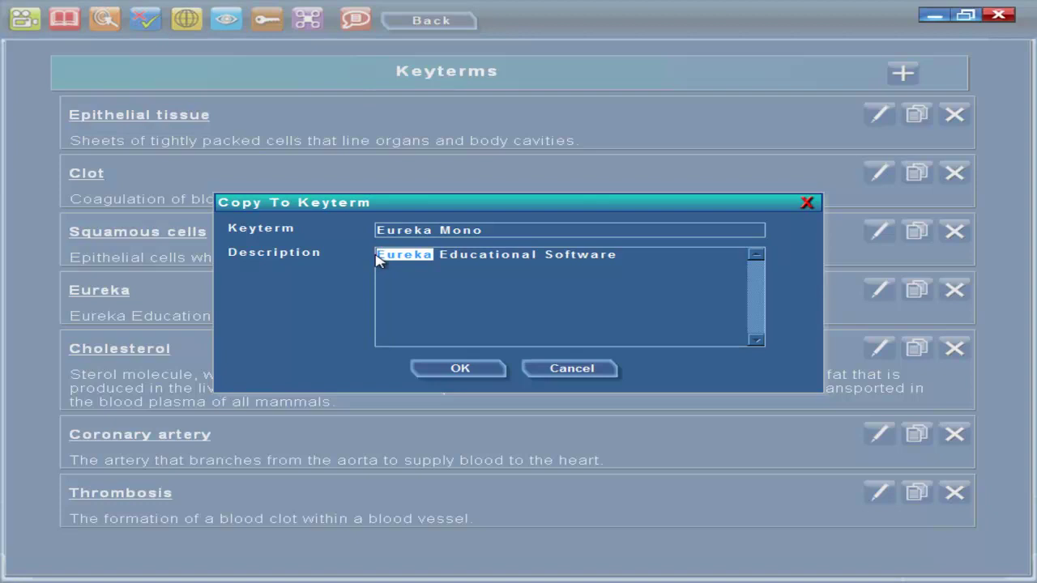
key(BackSpace)
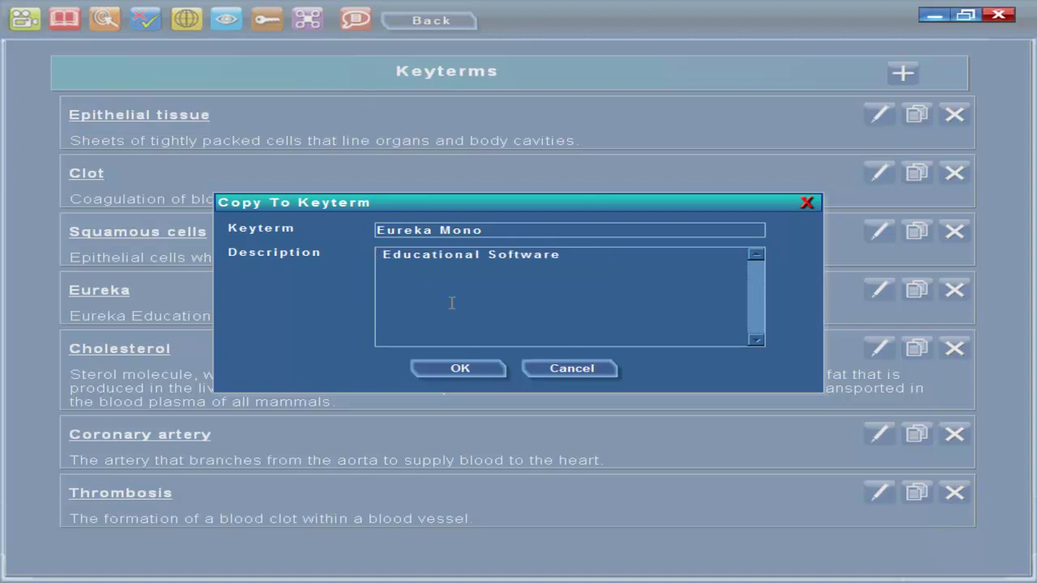
key(Delete)
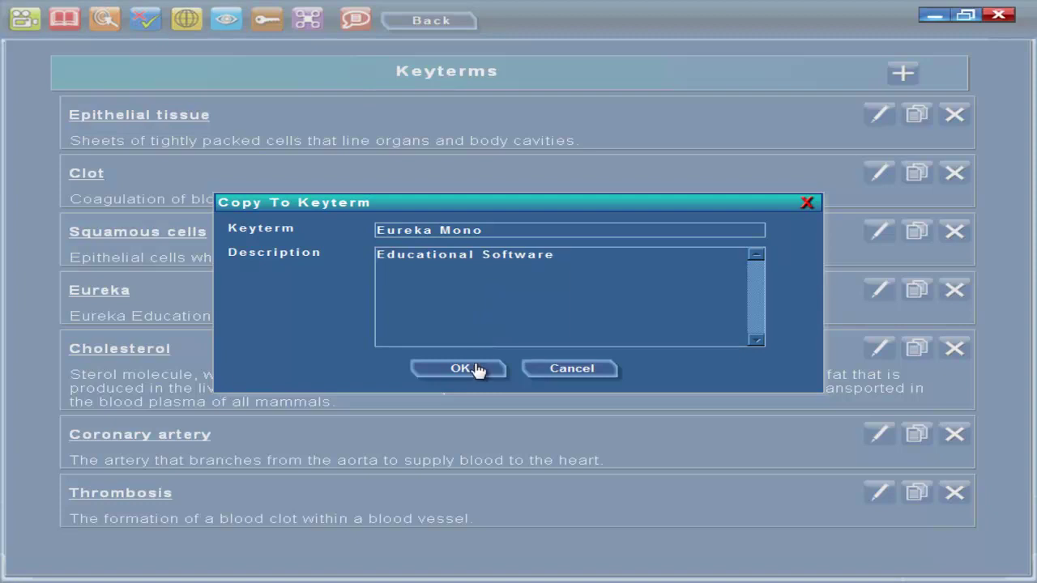
click(477, 371)
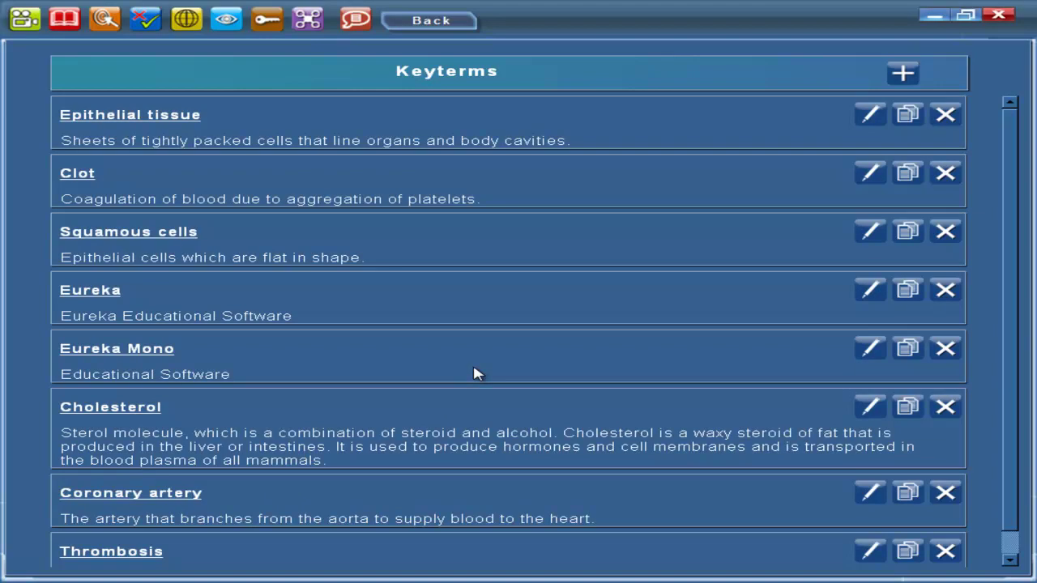
Delete the Eureka Mono key term, entering the password and confirming, leaving seven terms
click(941, 354)
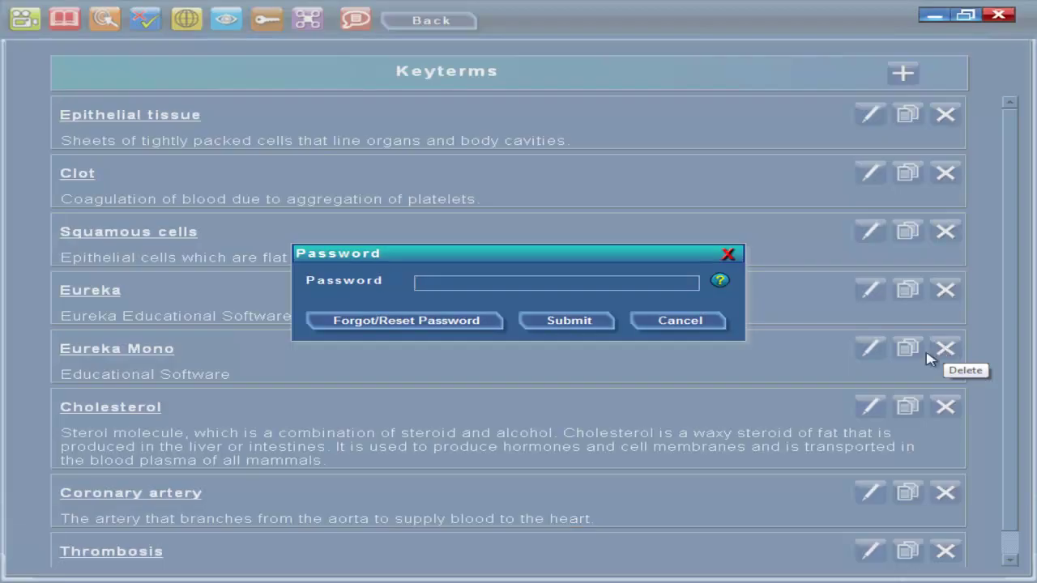
click(490, 281)
text(1)
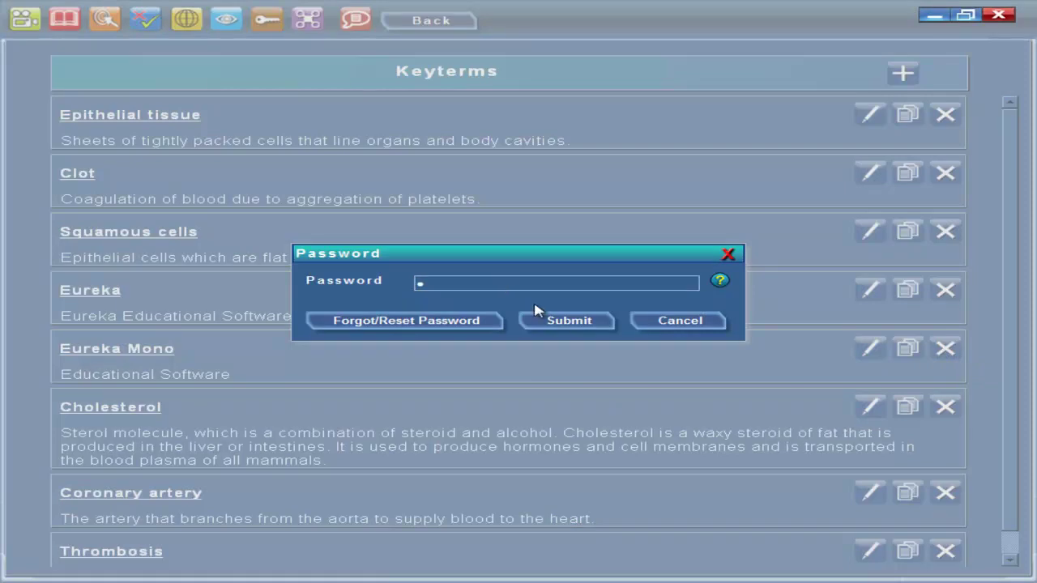
click(561, 321)
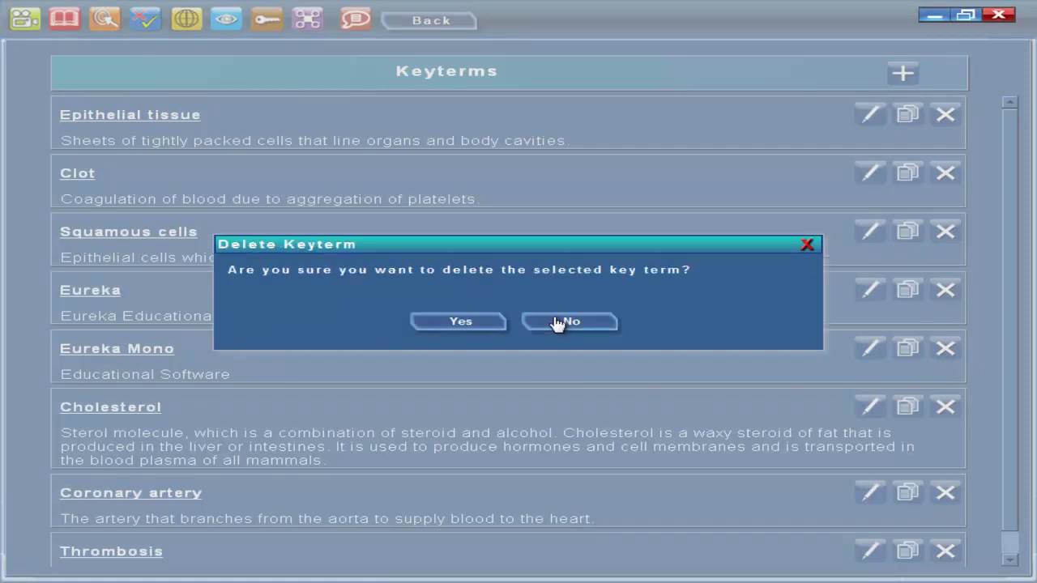
click(480, 324)
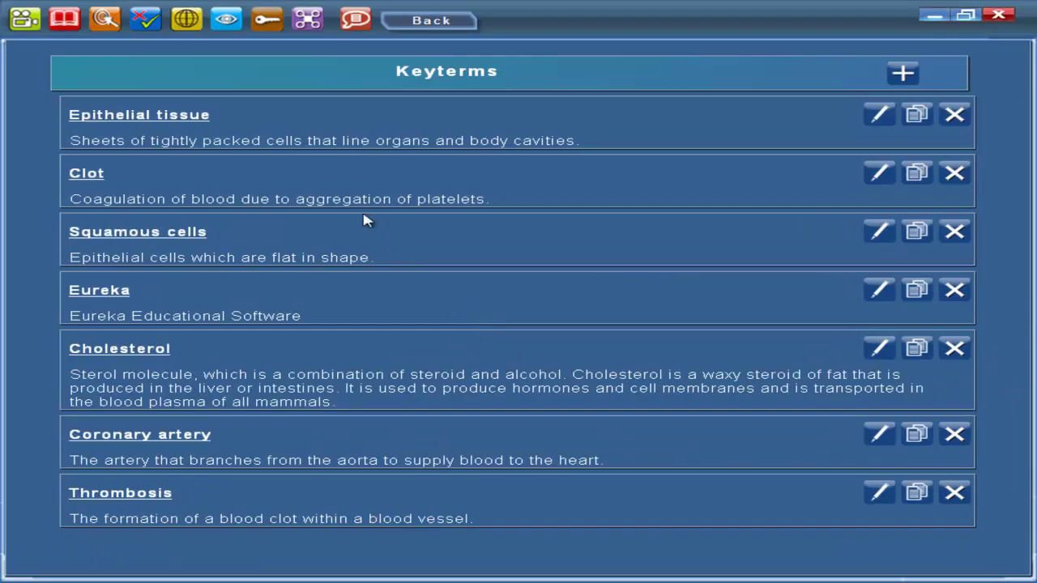
Send Teacher feedback 'write down about content' with the sender's name and e-mail, then dismiss the thank-you
click(355, 21)
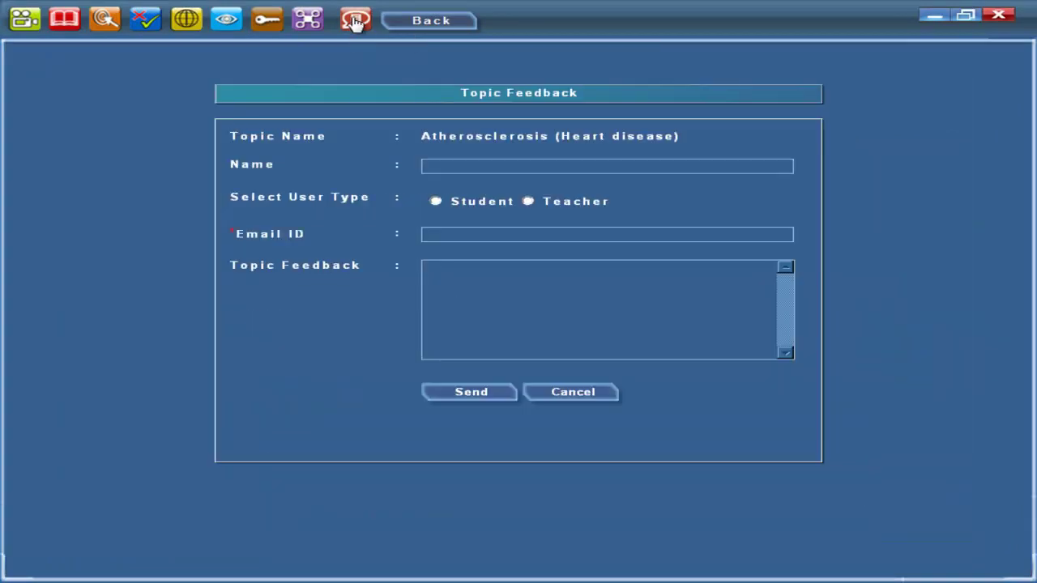
text(teacher)
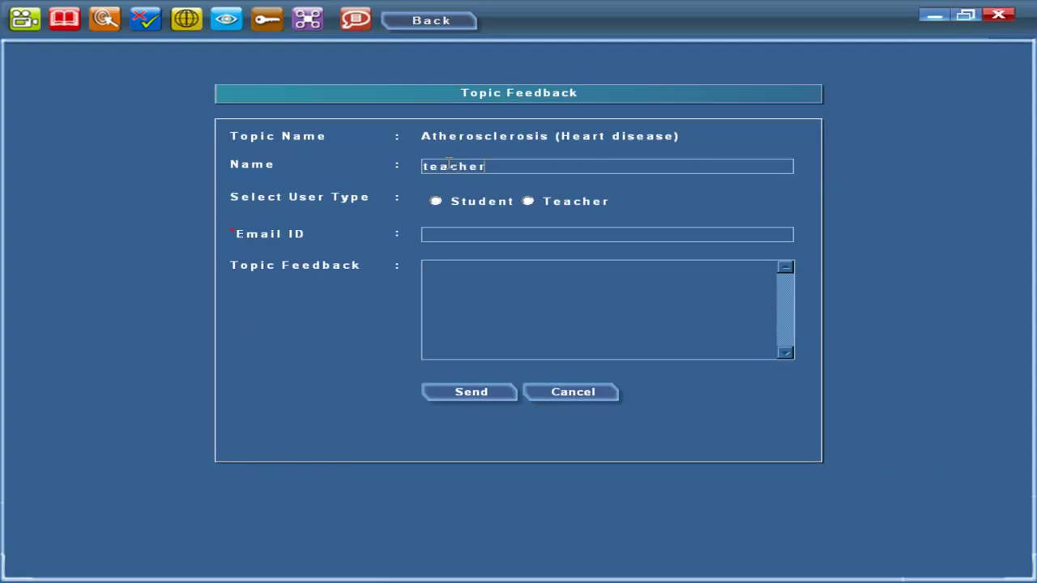
text(1)
click(527, 202)
click(488, 234)
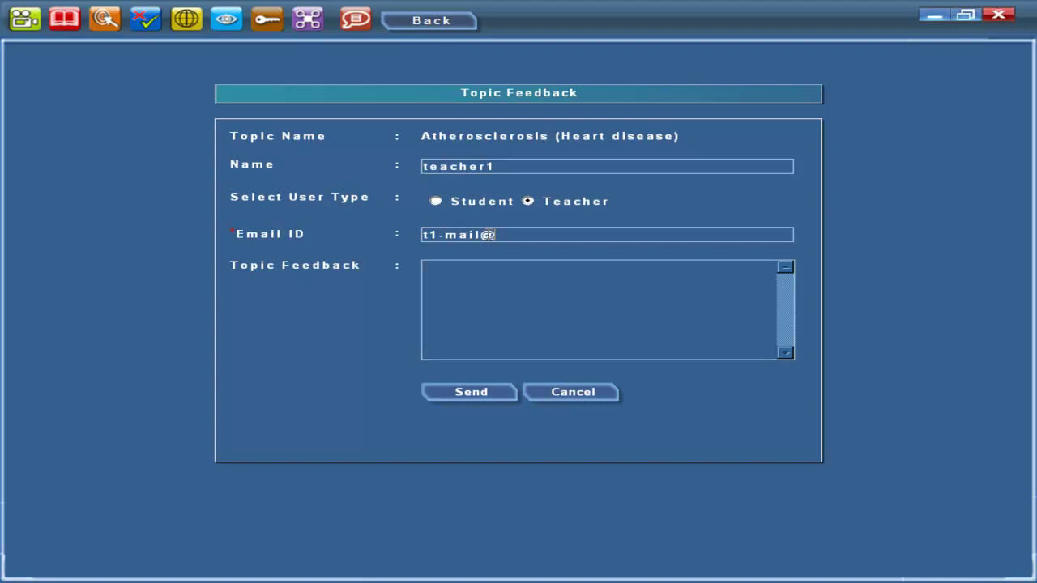
text(w)
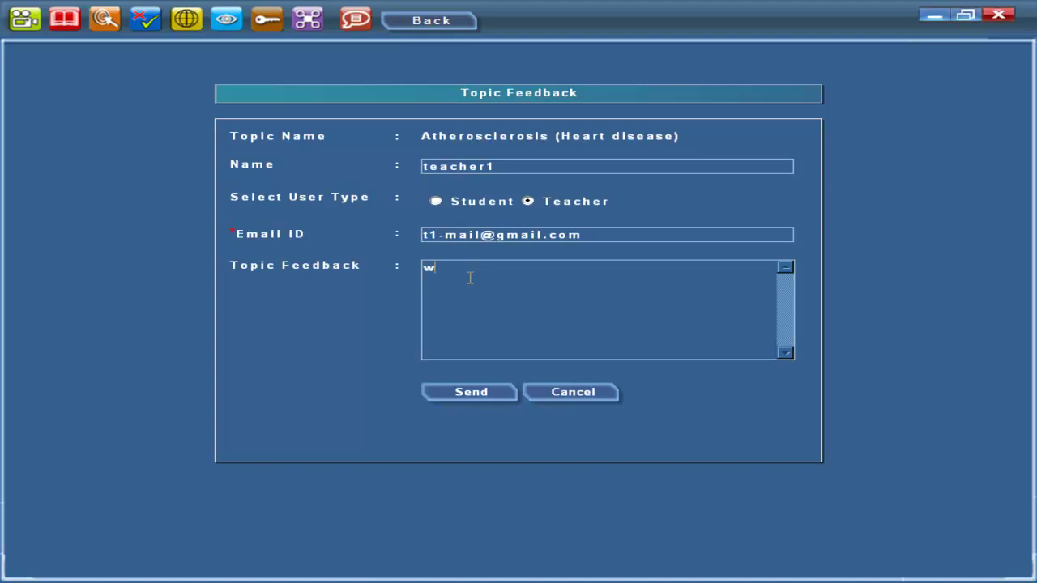
text(rite down abov)
key(BackSpace)
text(ut)
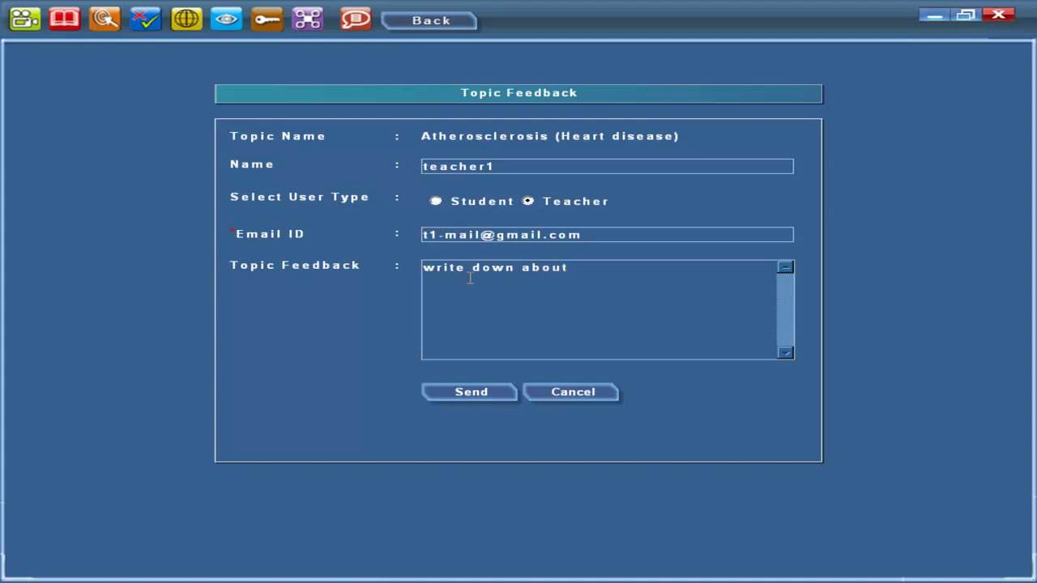
text( content)
click(476, 397)
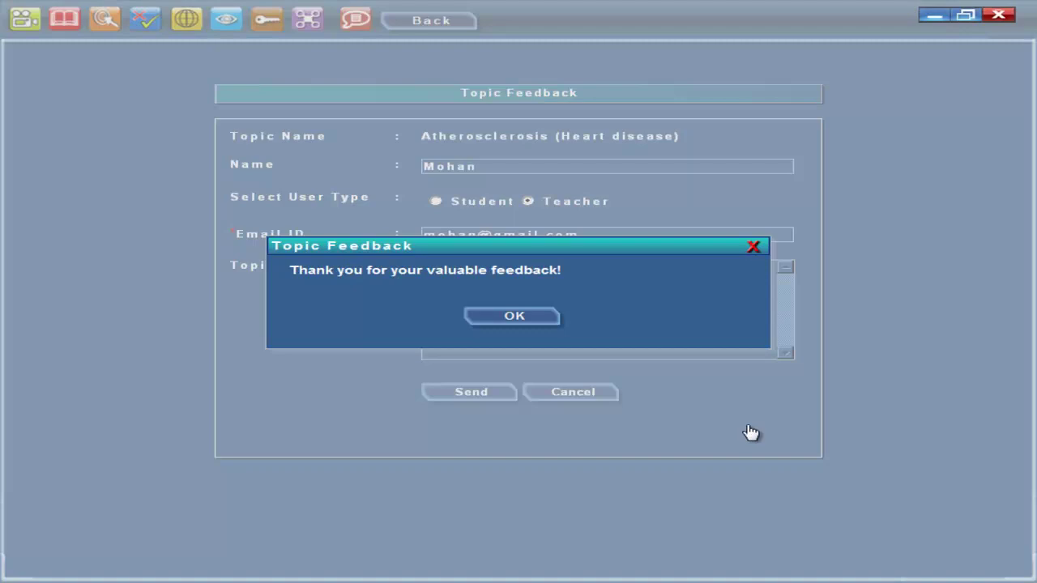
key(Return)
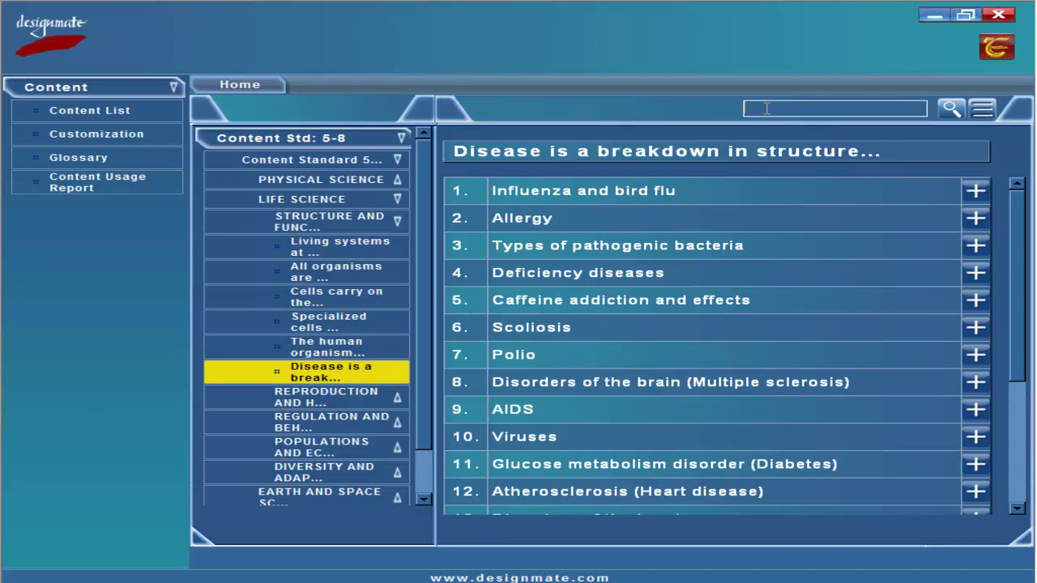
Search for 'atherosclerosis', listing Atherosclerosis (Heart disease) and Disorders of the heart
text(atherosclerosis)
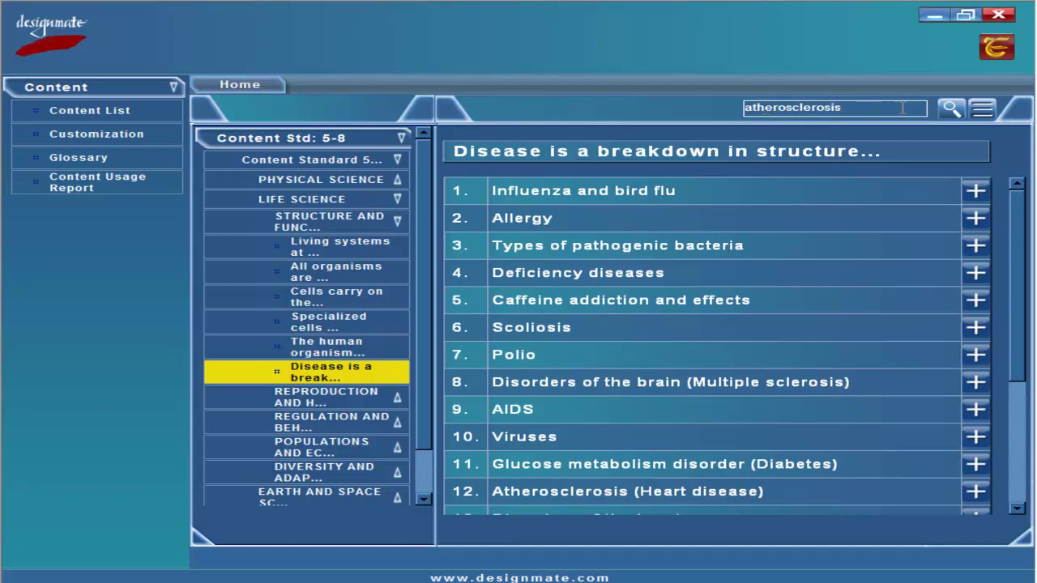
click(952, 109)
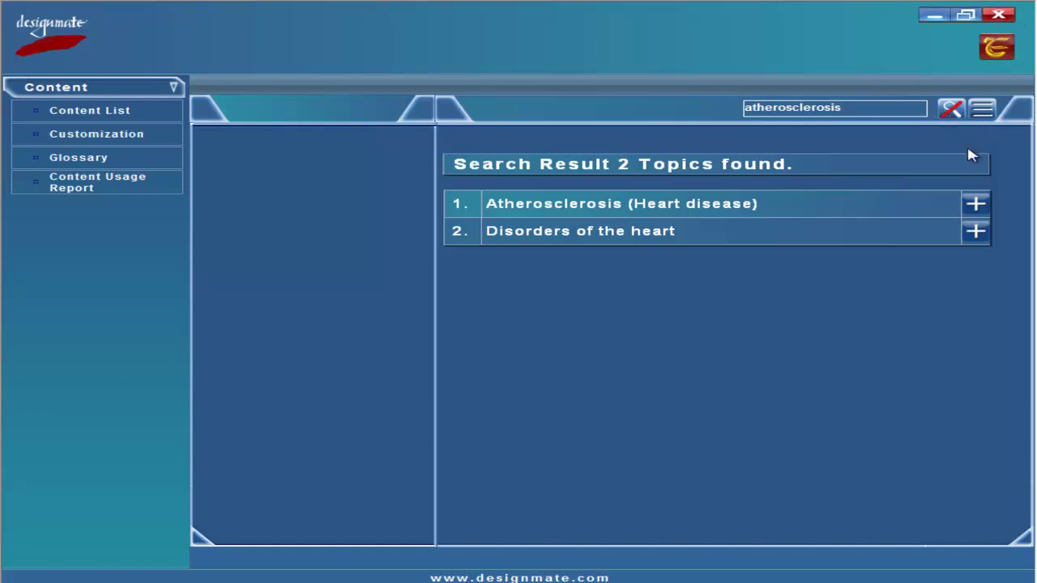
Unlock Atherosclerosis external content with the password and upload the Manually Client installation help file
click(976, 205)
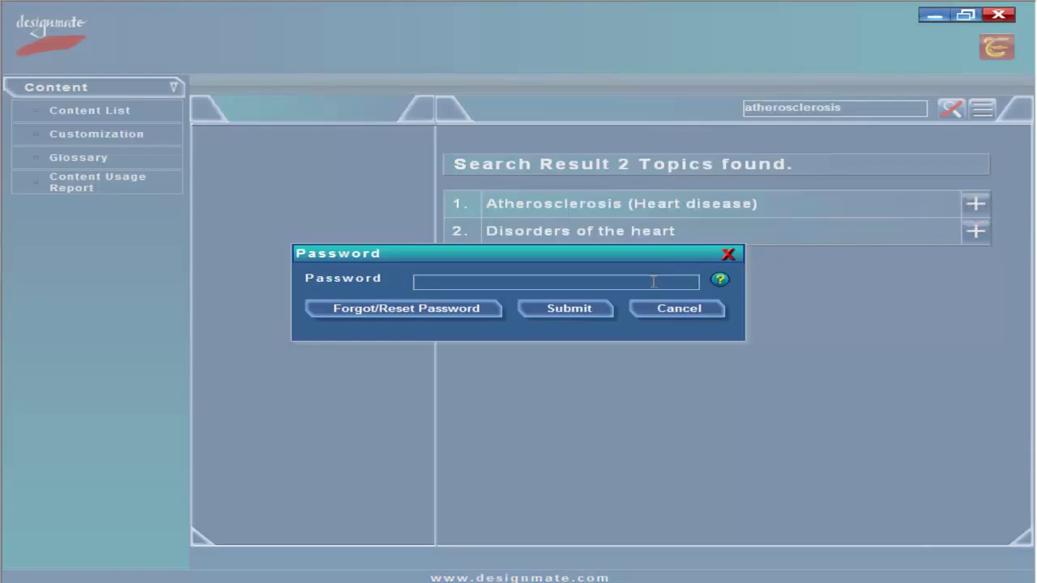
text(a)
click(571, 316)
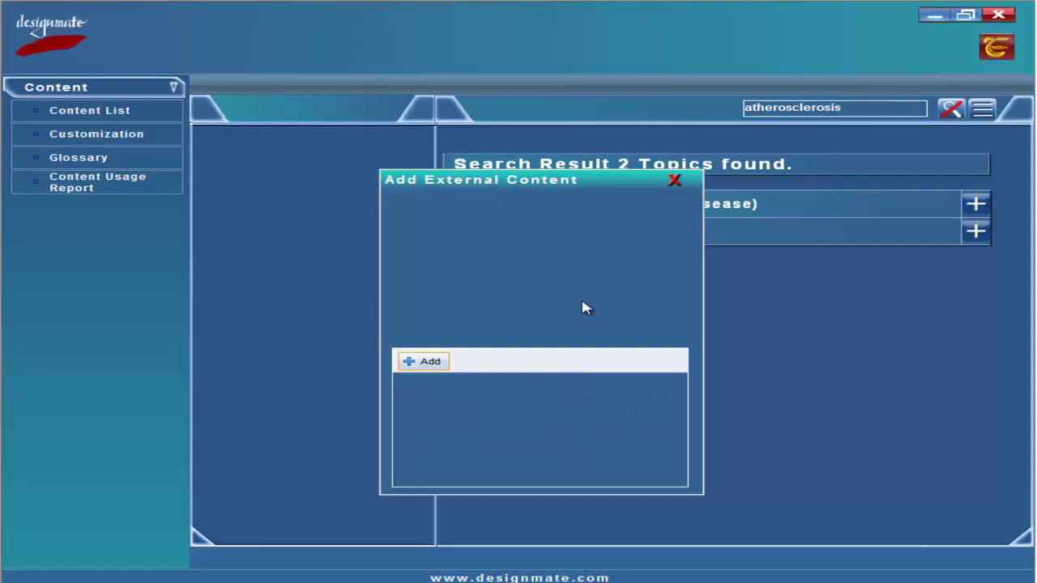
click(418, 361)
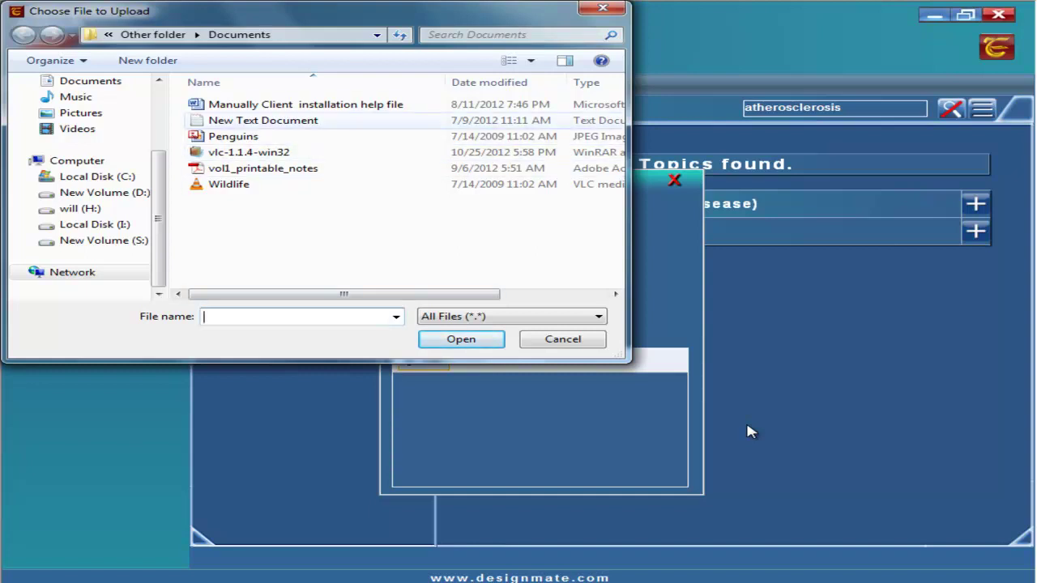
click(260, 106)
click(450, 345)
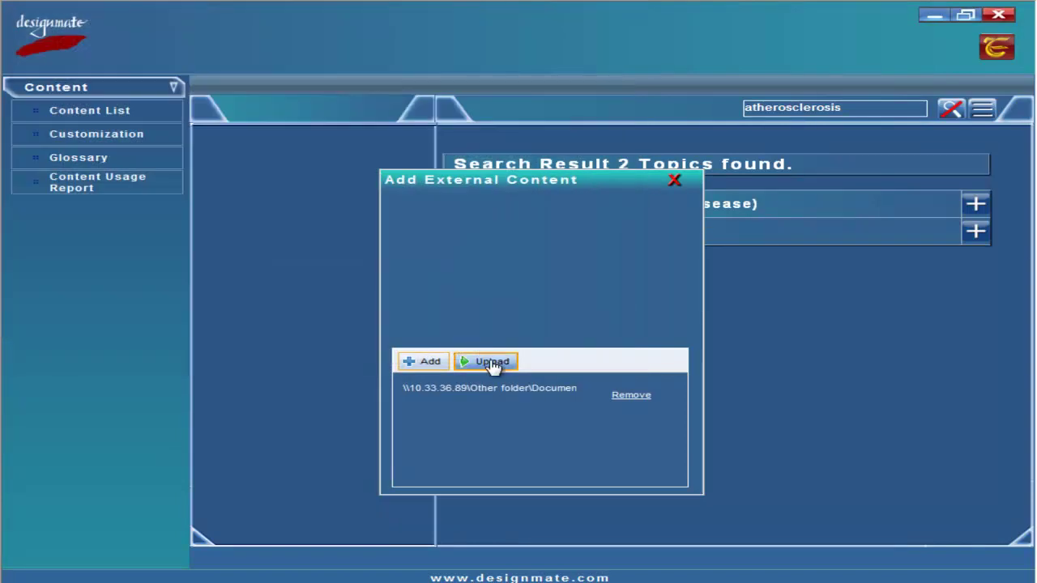
click(493, 363)
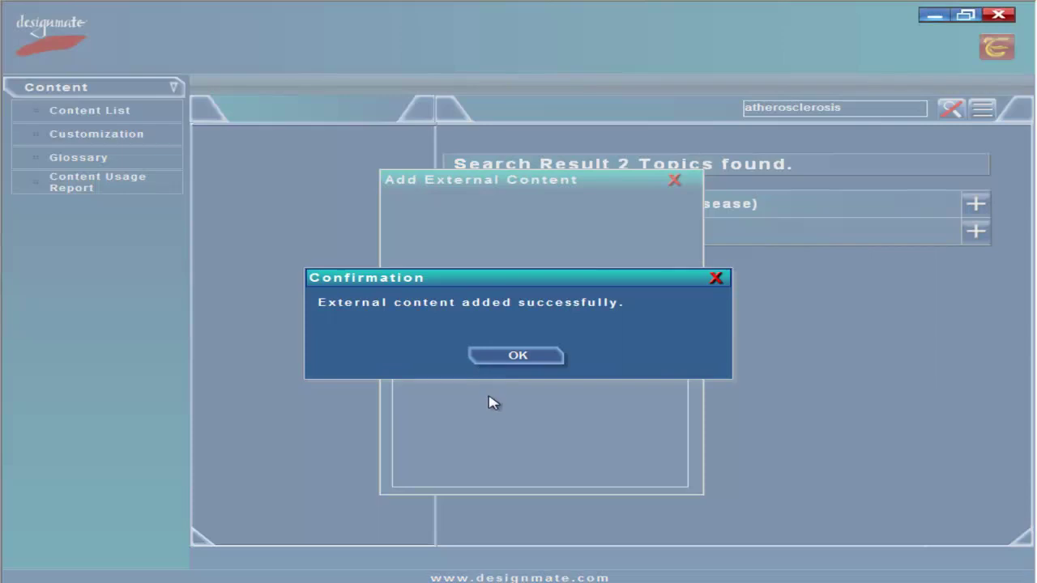
click(534, 361)
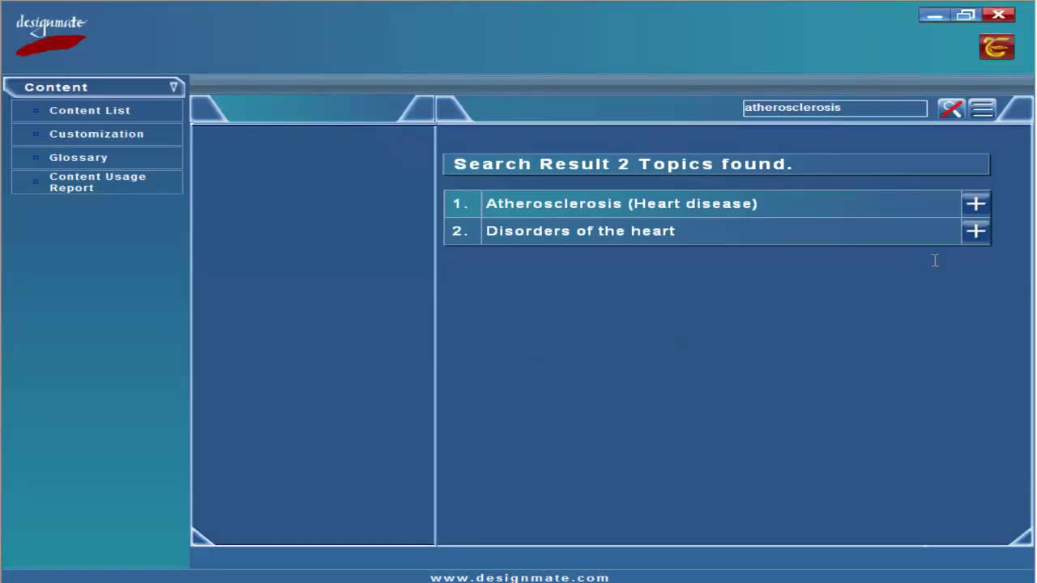
Unlock the topic's external content again and upload New Text Document.txt
click(976, 205)
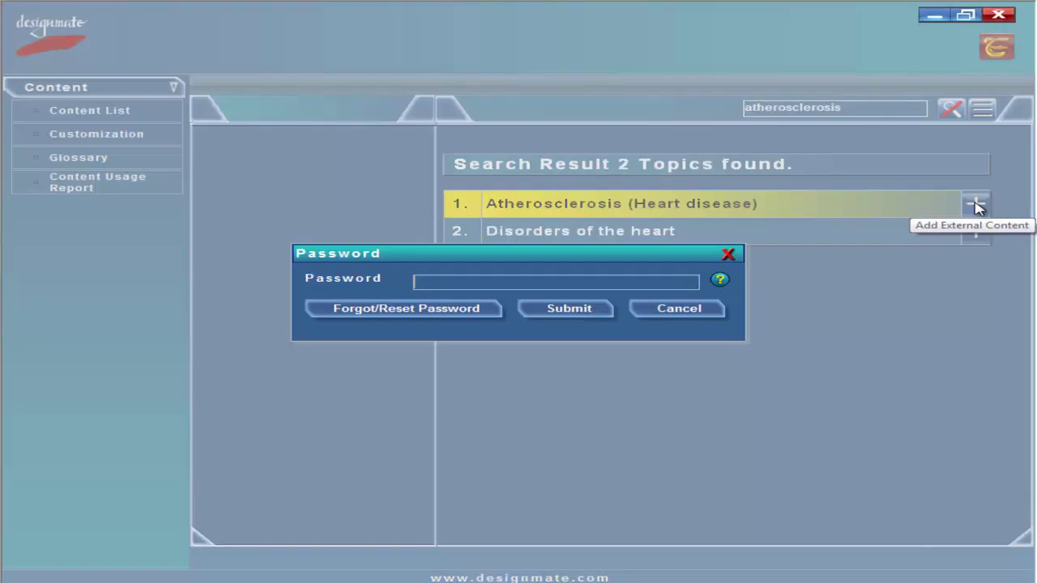
click(471, 282)
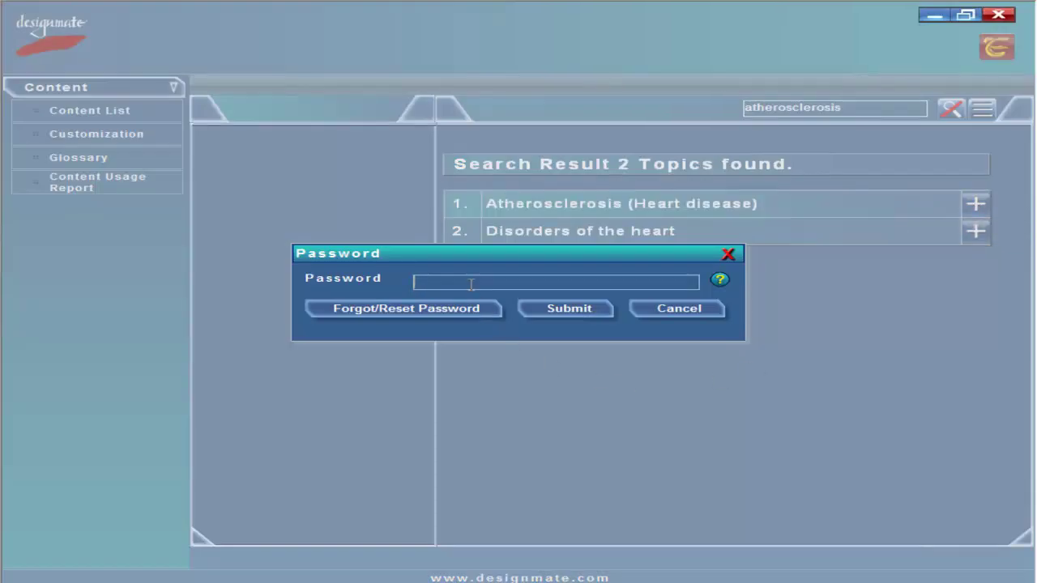
text(a)
click(569, 311)
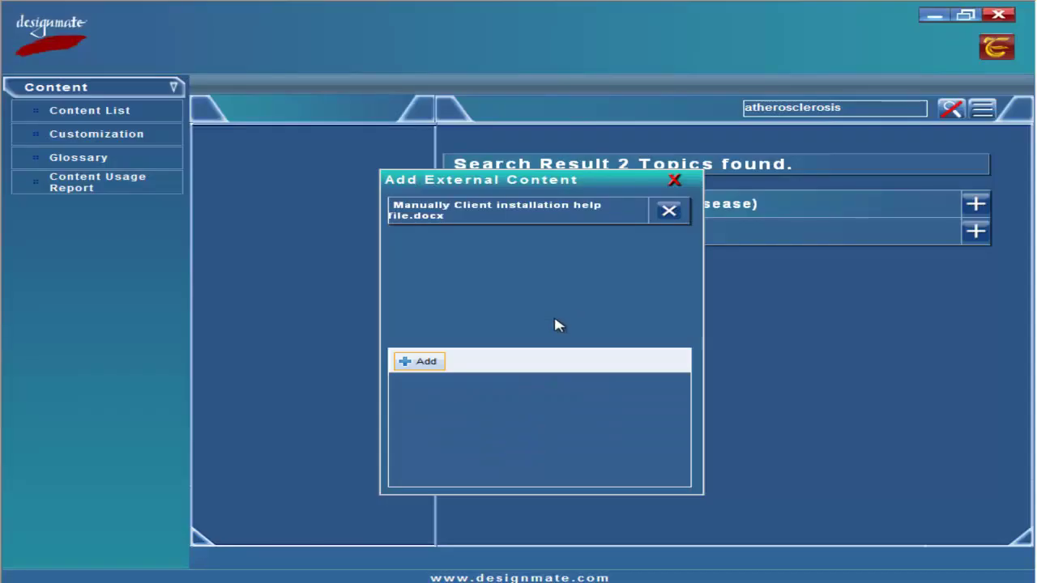
click(427, 364)
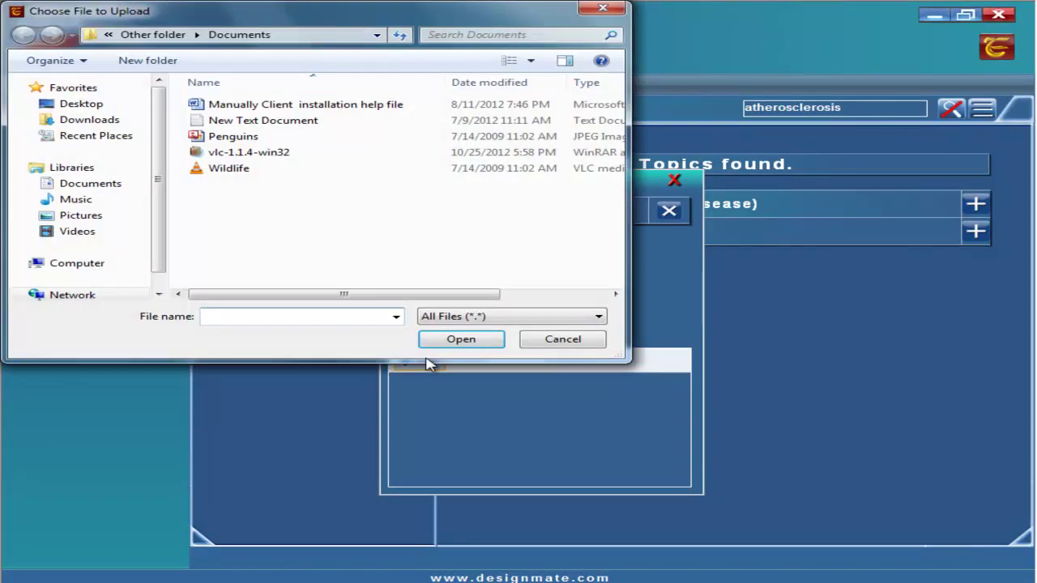
click(312, 121)
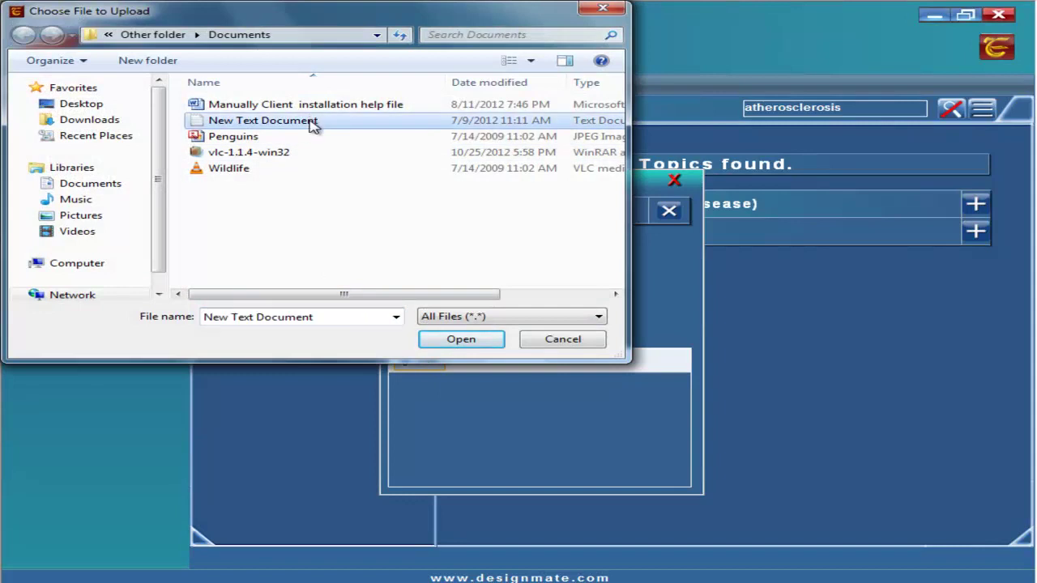
click(452, 340)
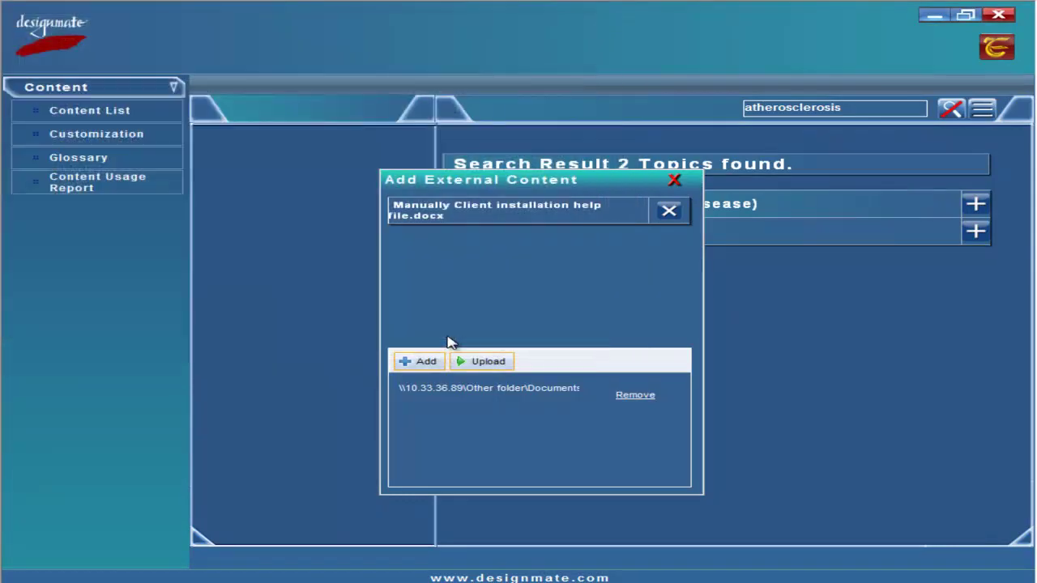
click(480, 362)
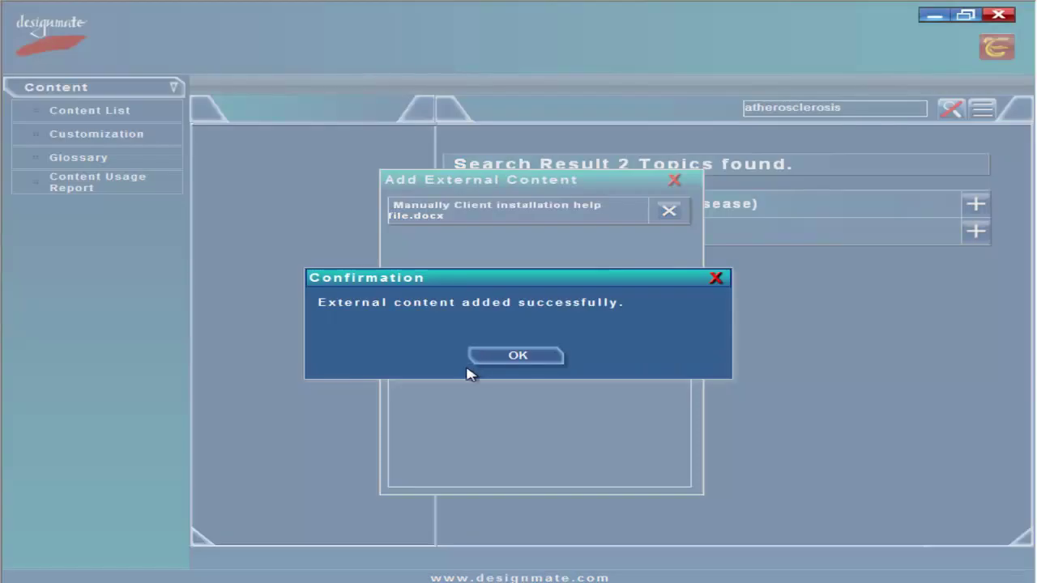
click(519, 358)
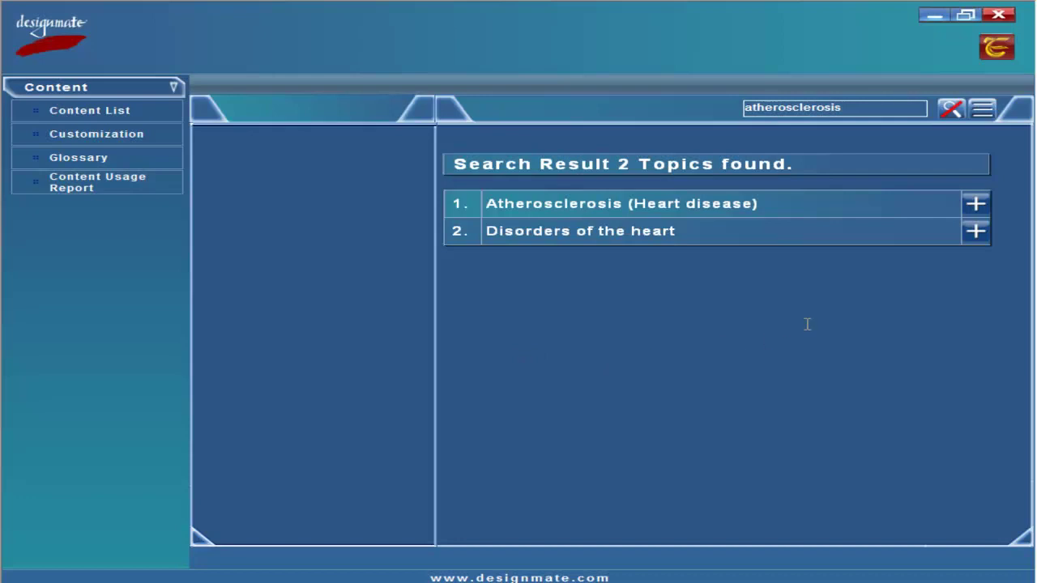
Upload the vlc-1.1.4-win32 archive to the Atherosclerosis topic's external content
click(976, 206)
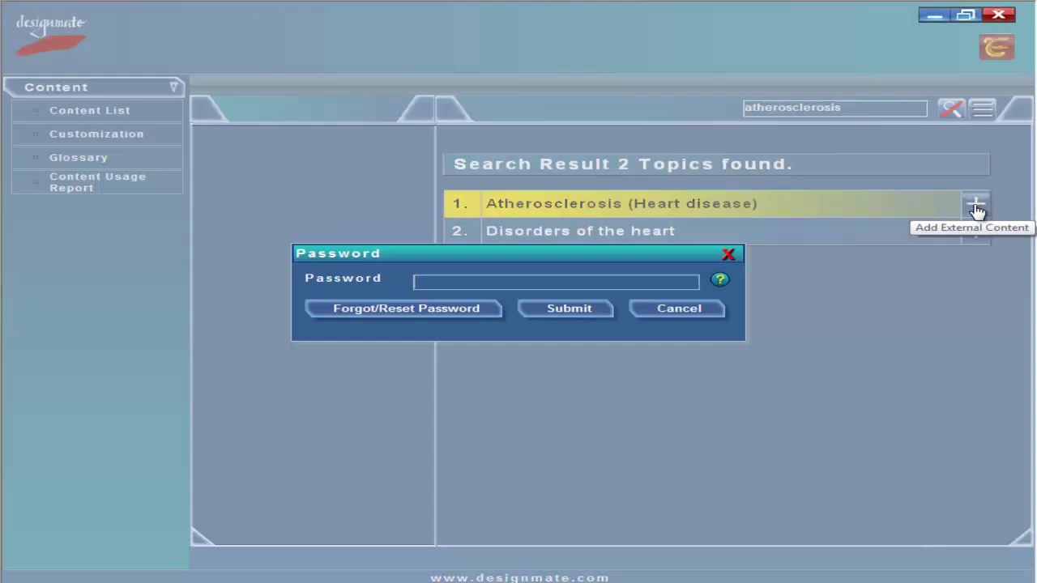
click(565, 311)
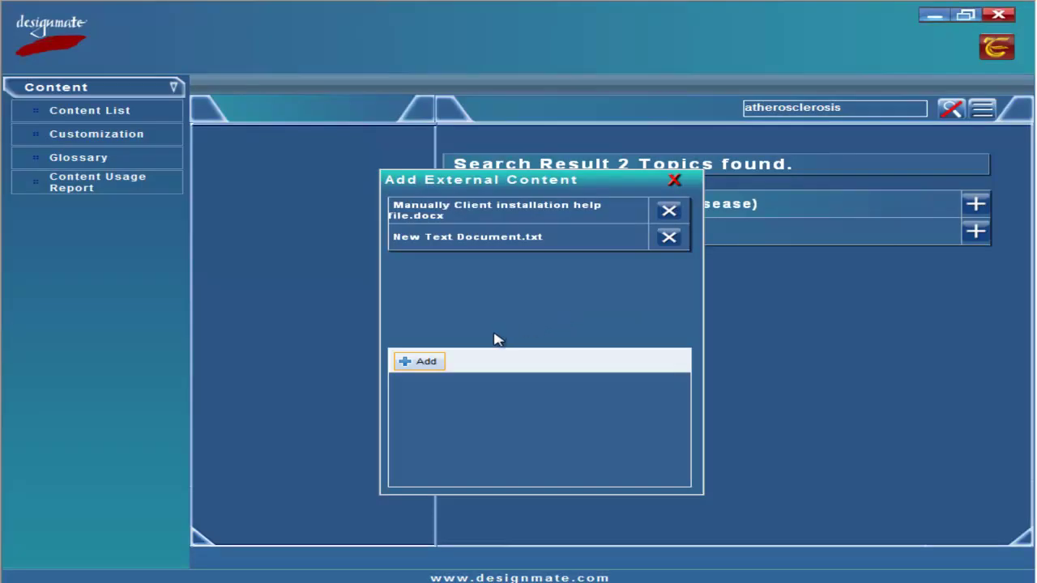
click(420, 362)
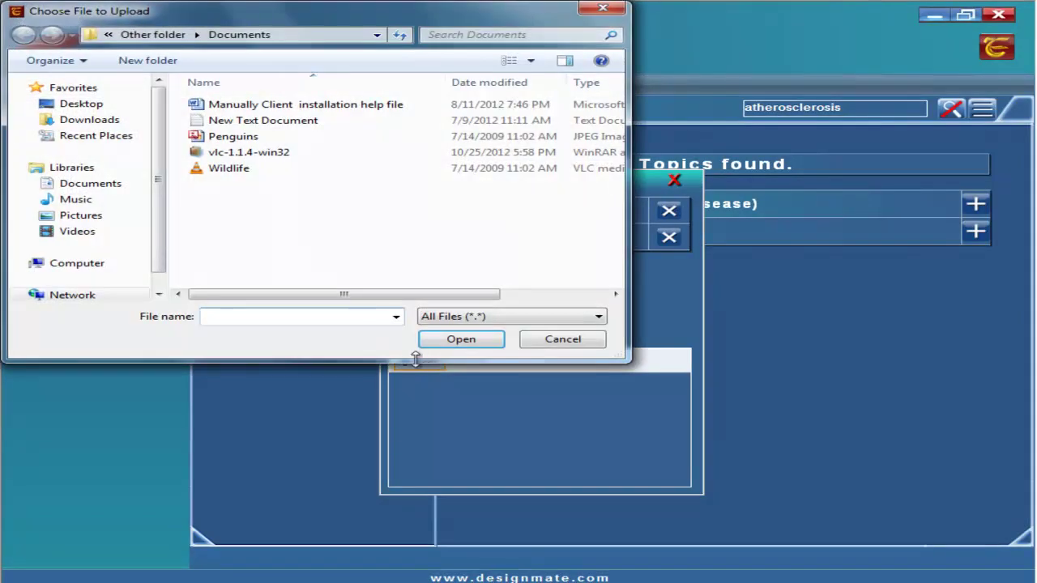
click(243, 154)
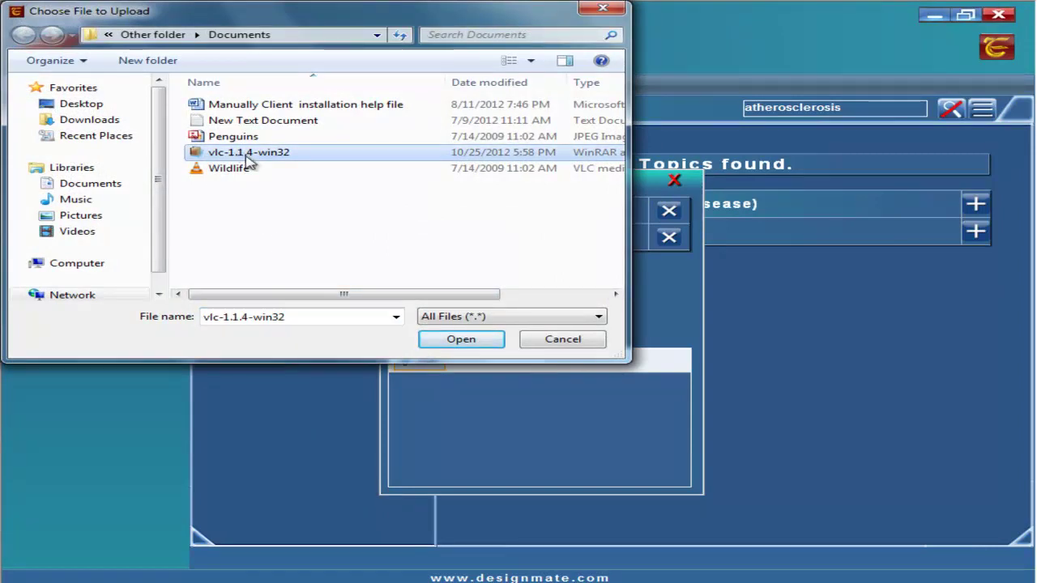
click(454, 338)
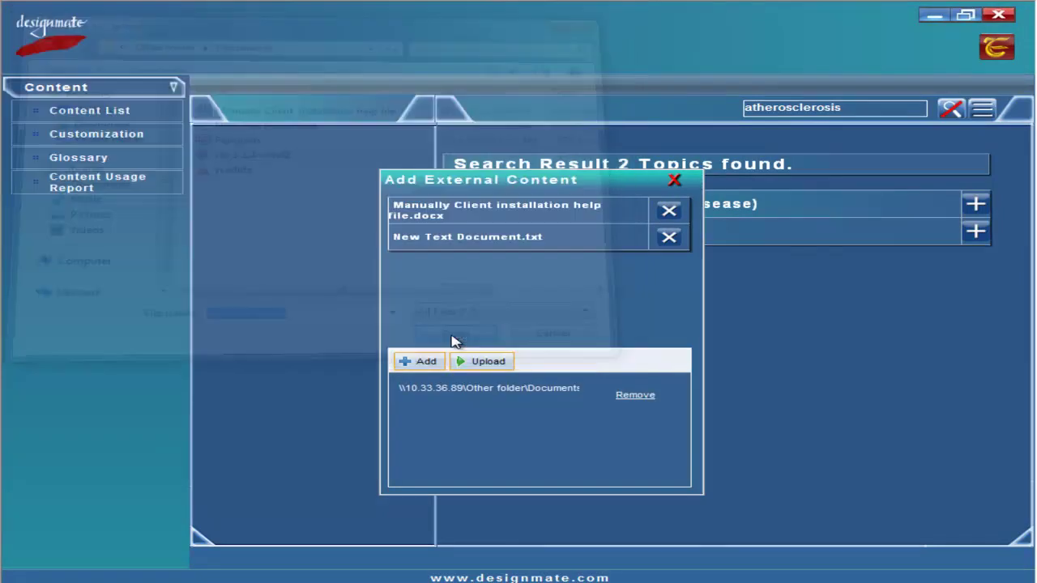
click(483, 362)
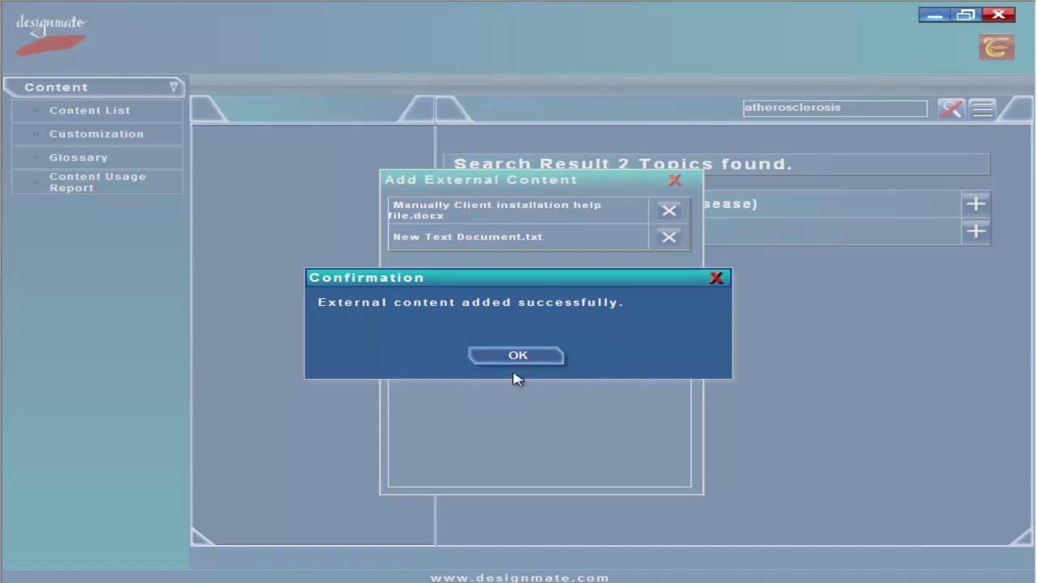
click(518, 357)
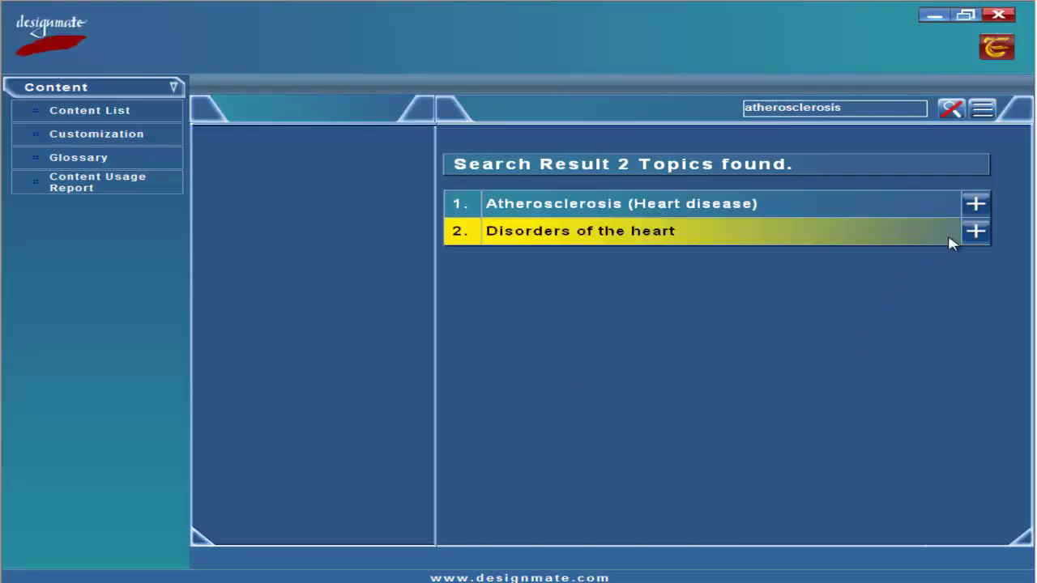
Upload the Wildlife video file to the Atherosclerosis topic's external content
click(975, 215)
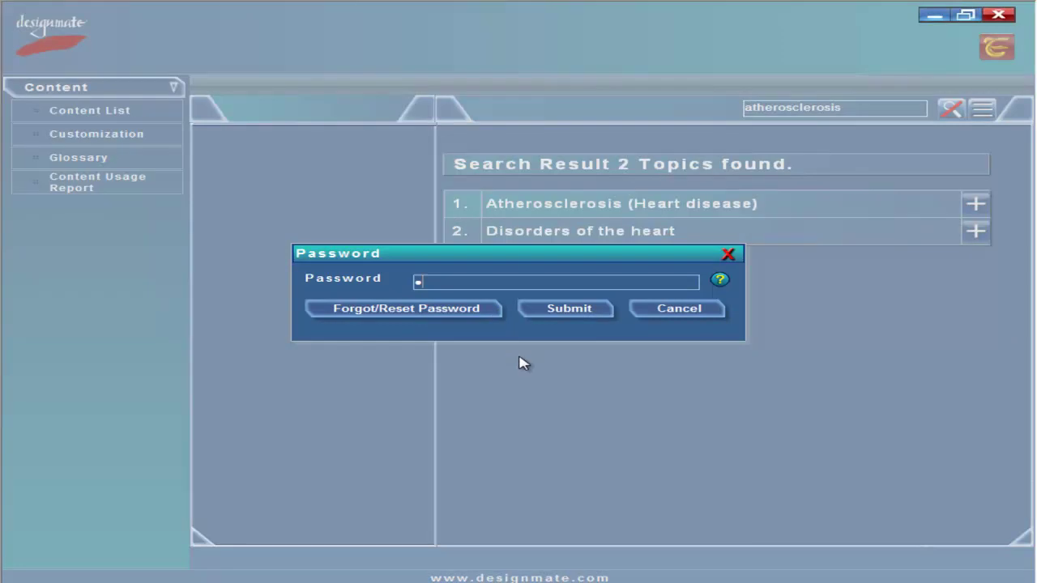
click(568, 308)
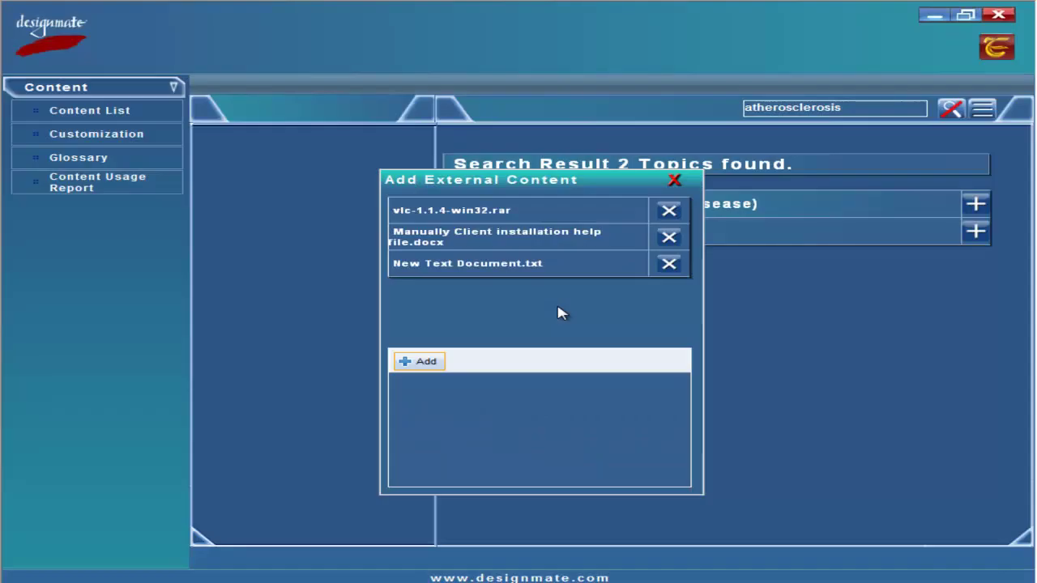
click(423, 361)
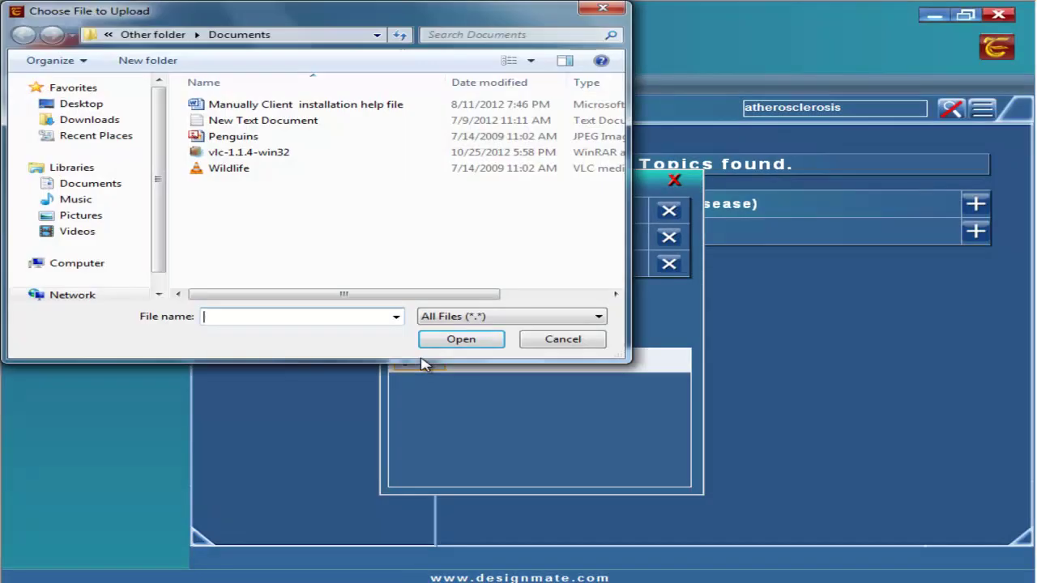
click(235, 168)
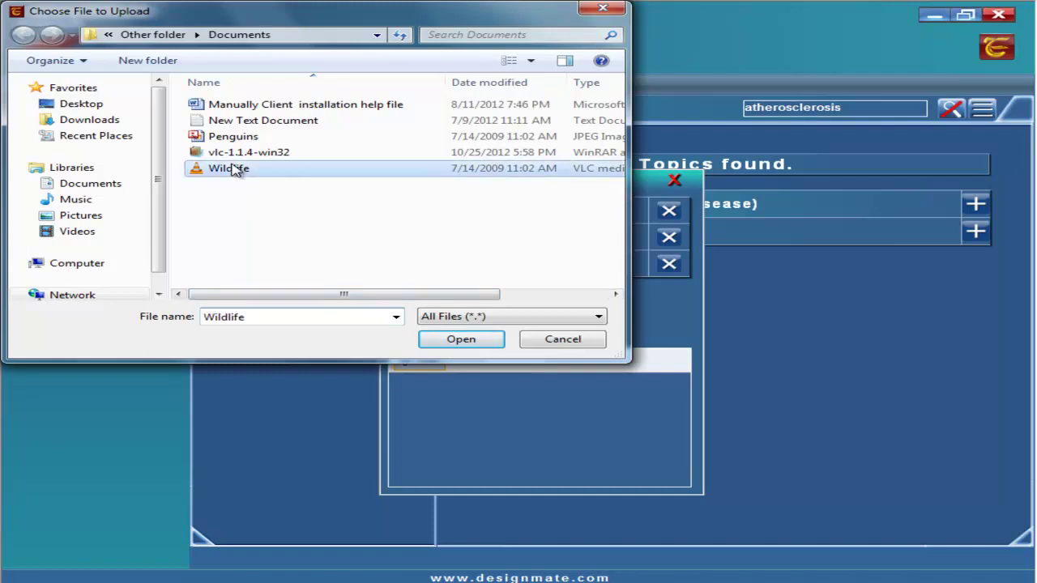
click(461, 339)
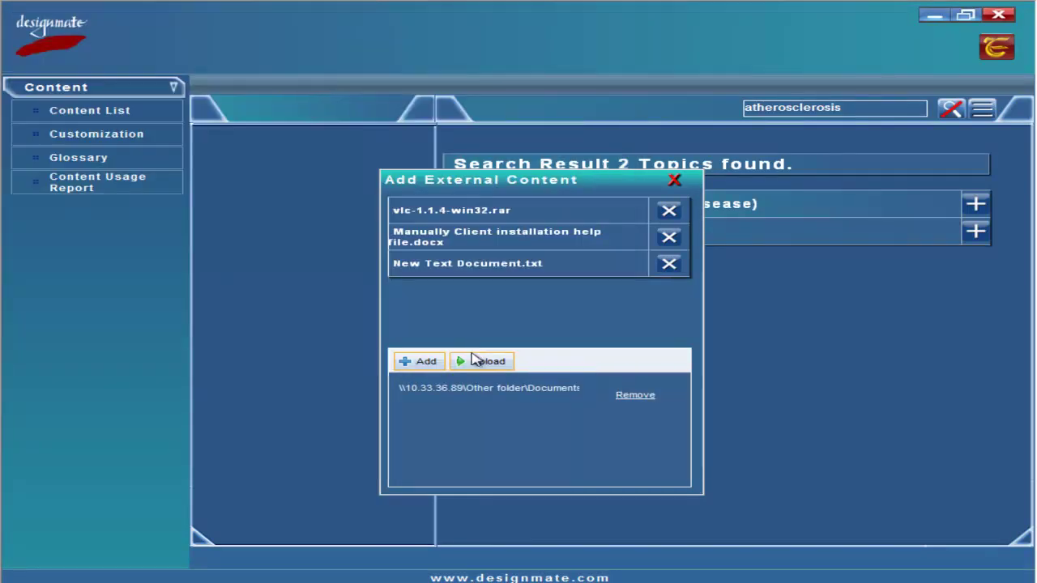
click(483, 362)
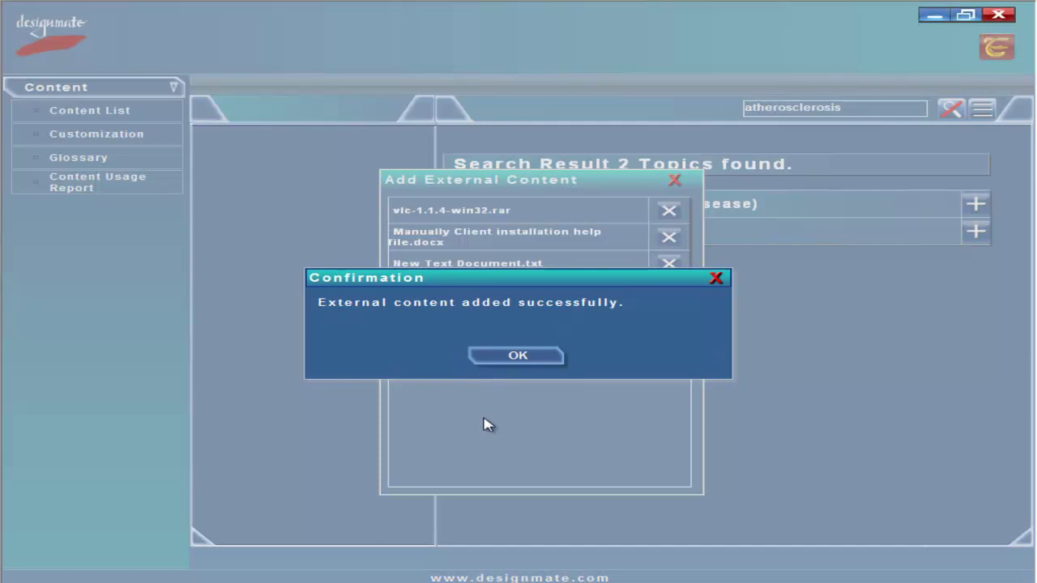
click(518, 358)
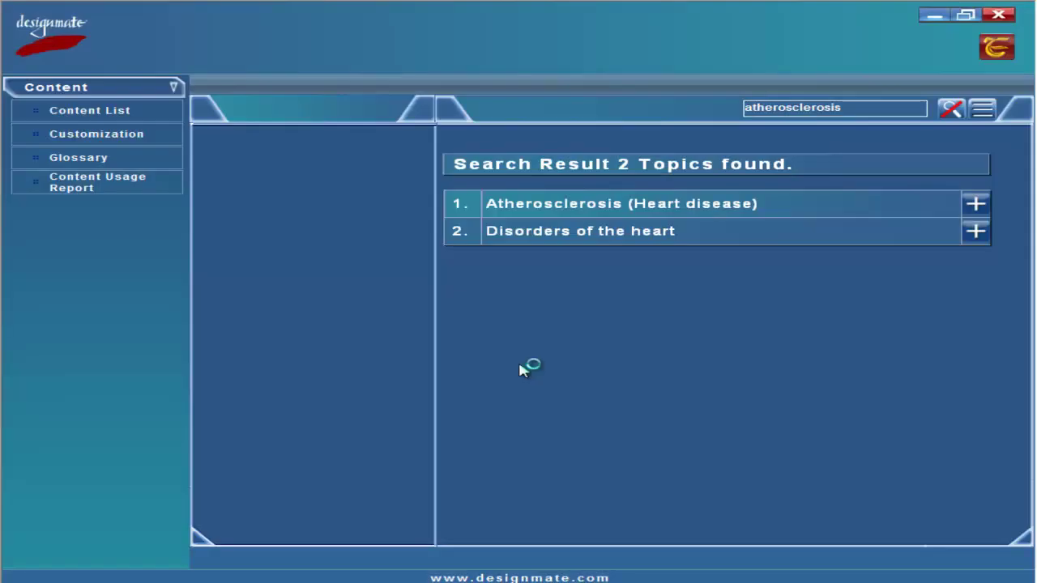
Delete vlc-1.1.4-win32.rar and the help file.docx, keeping New Text Document.txt and Wildlife.wmv
click(978, 203)
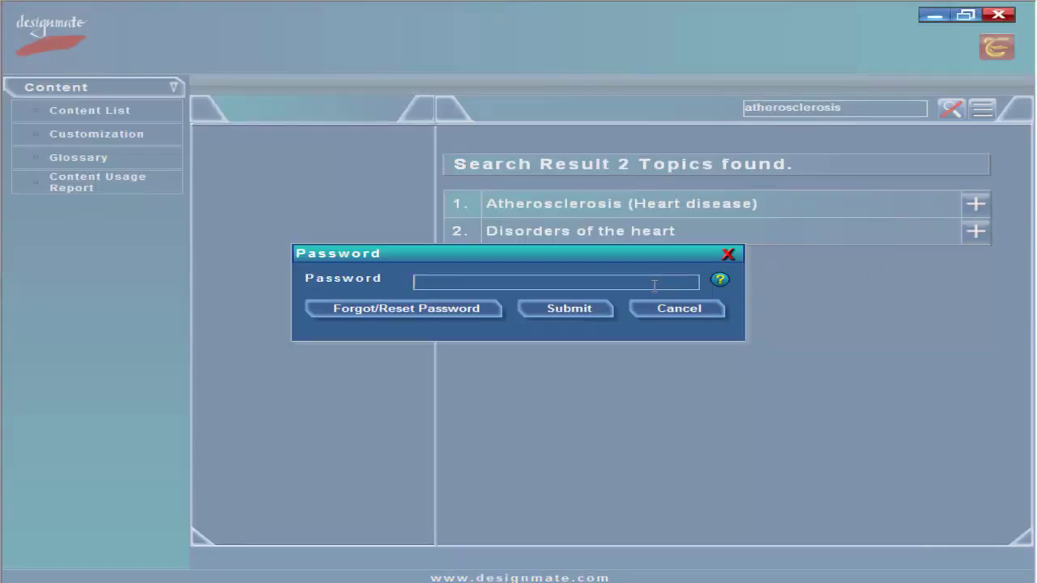
click(592, 309)
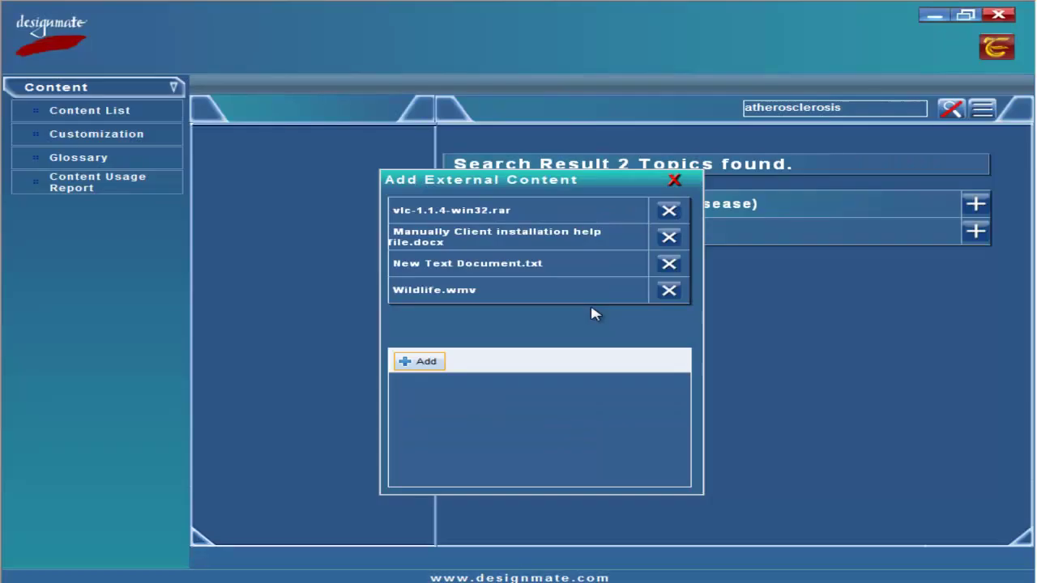
click(669, 212)
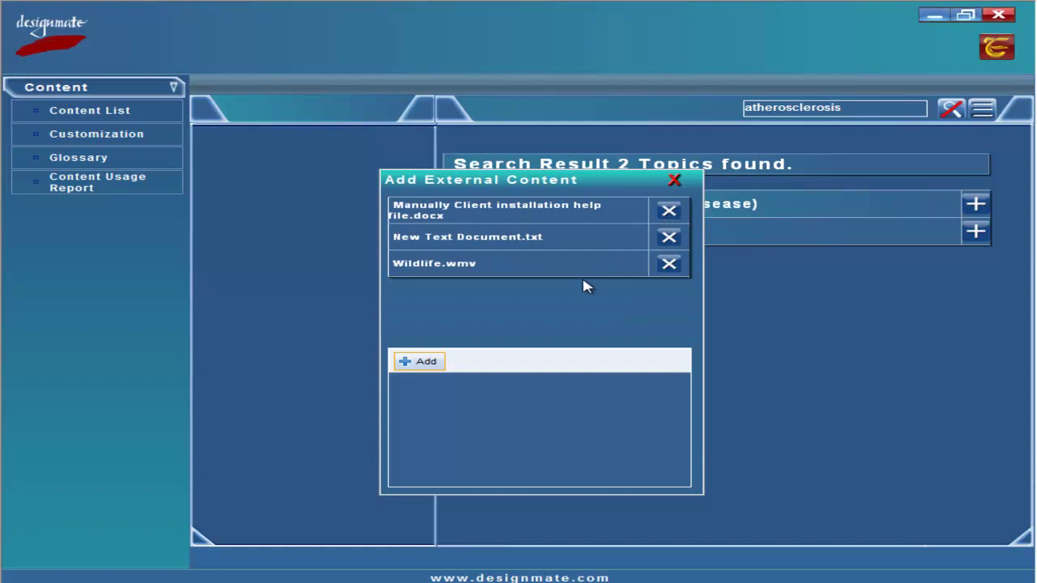
click(669, 212)
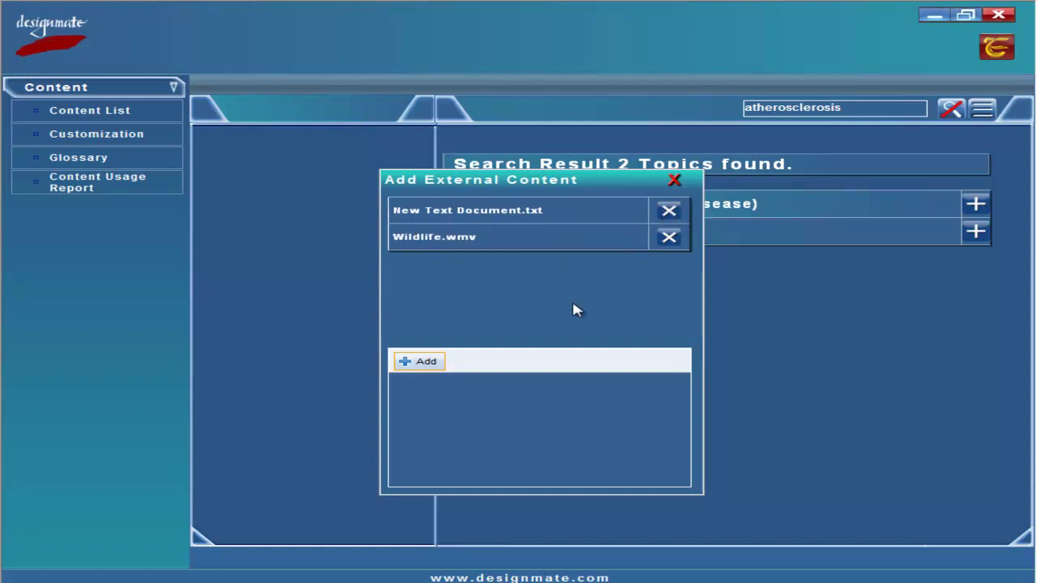
click(675, 181)
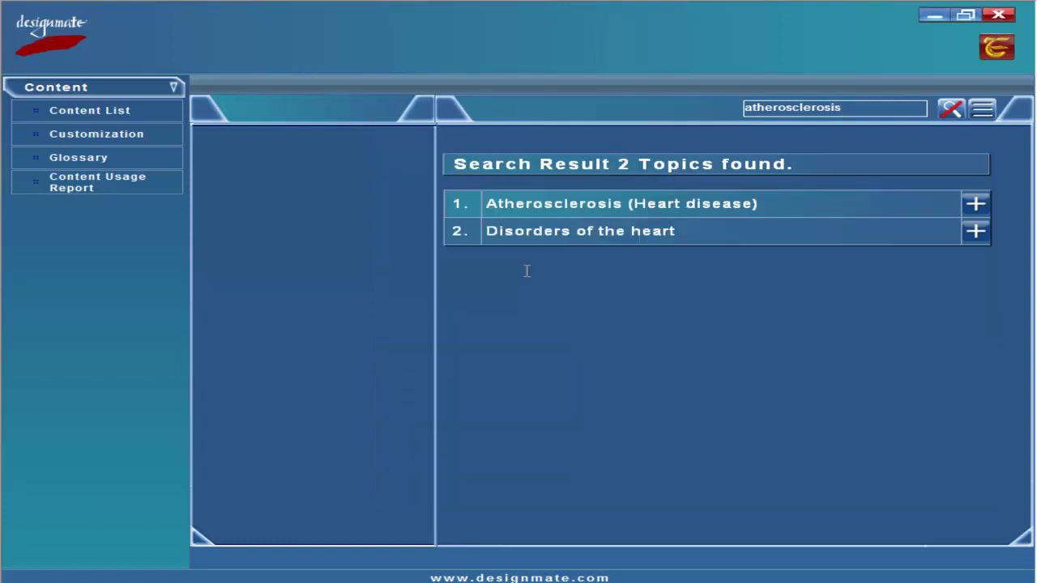